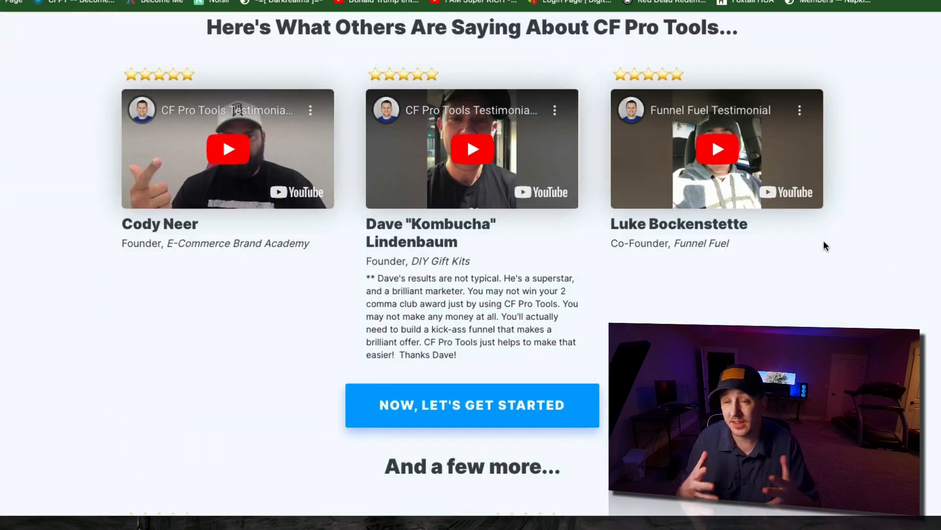
{"action": "scroll", "coordinate": [822, 240], "scroll_direction": "down", "scroll_amount": 7}
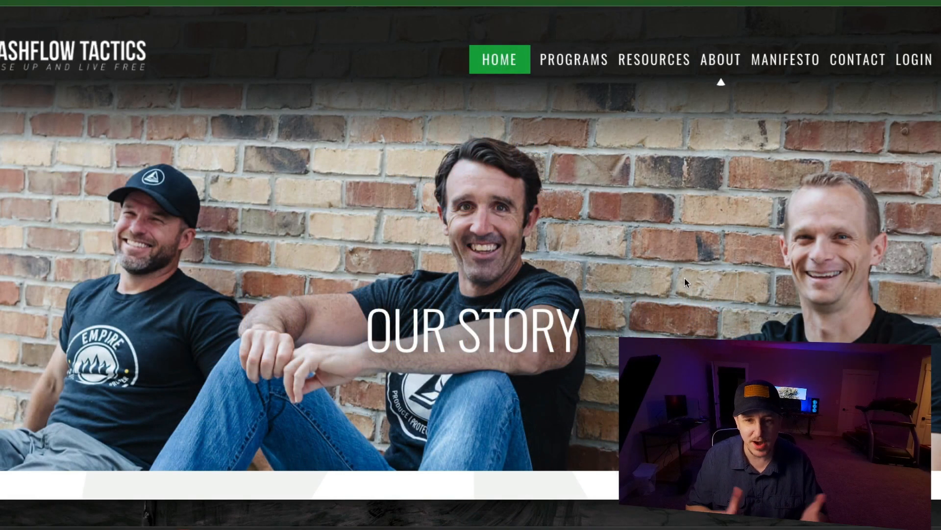
- Open the Our Story page from the About section of the Cashflow Tactics website
{"action": "scroll", "coordinate": [764, 119], "scroll_direction": "down", "scroll_amount": 3}
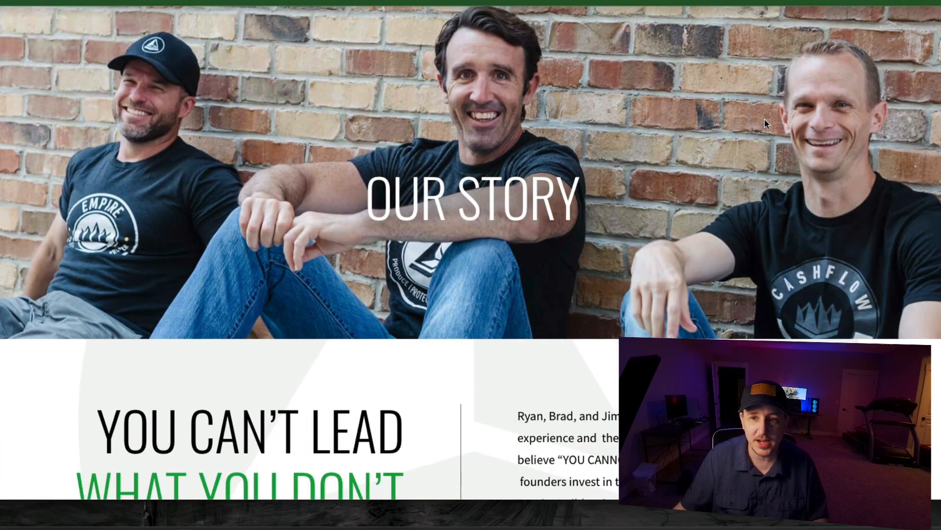
{"action": "scroll", "coordinate": [764, 119], "scroll_direction": "up", "scroll_amount": 2}
{"action": "scroll", "coordinate": [763, 112], "scroll_direction": "up", "scroll_amount": 1}
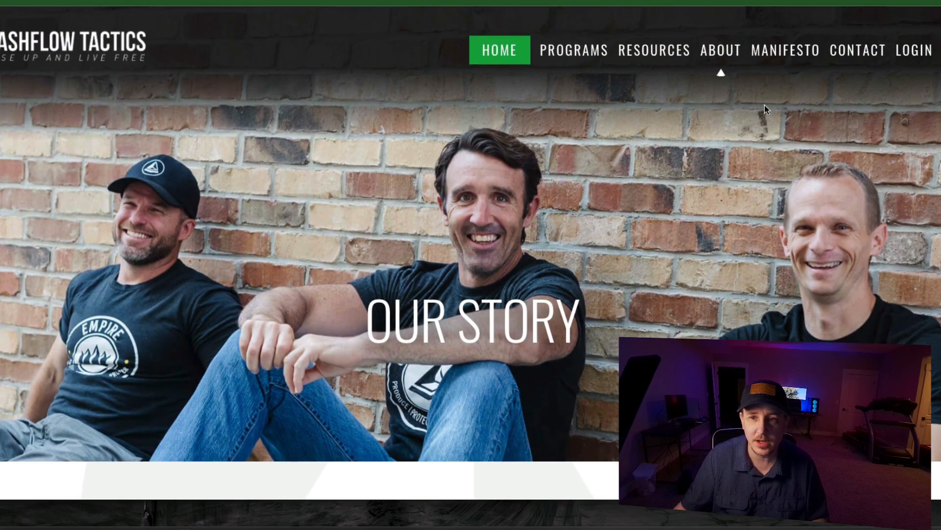
{"action": "left_click", "coordinate": [732, 51]}
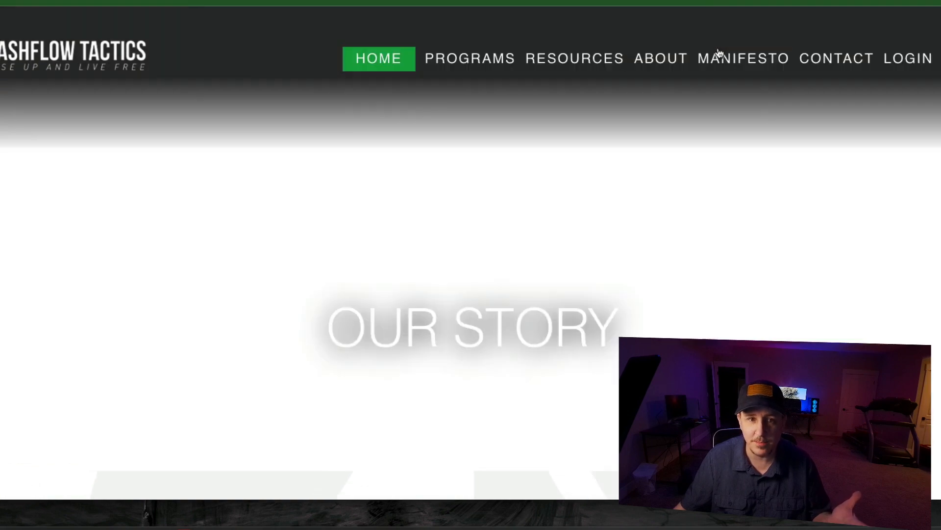
- Look over the co-founder photos and the bio area below them on the Our Story page
{"action": "scroll", "coordinate": [717, 82], "scroll_direction": "down", "scroll_amount": 7}
{"action": "scroll", "coordinate": [716, 82], "scroll_direction": "down", "scroll_amount": 8}
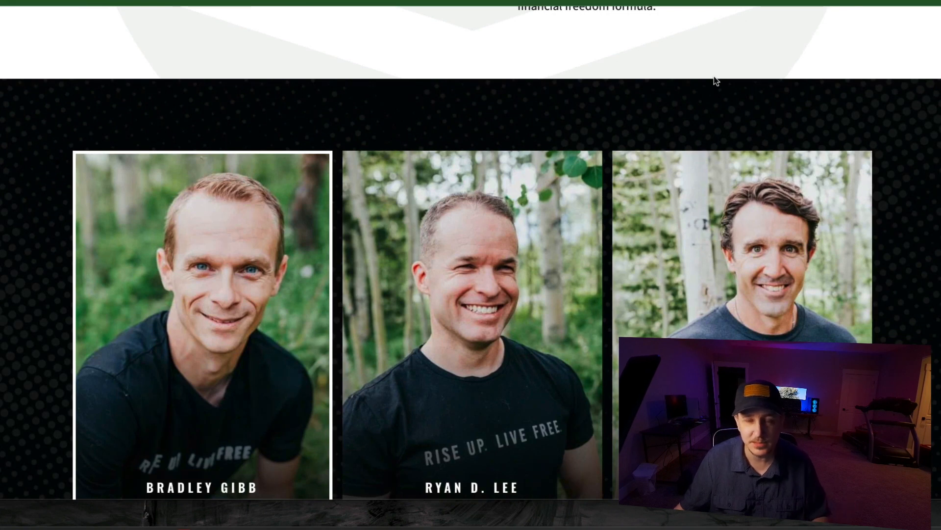
{"action": "scroll", "coordinate": [716, 81], "scroll_direction": "down", "scroll_amount": 1}
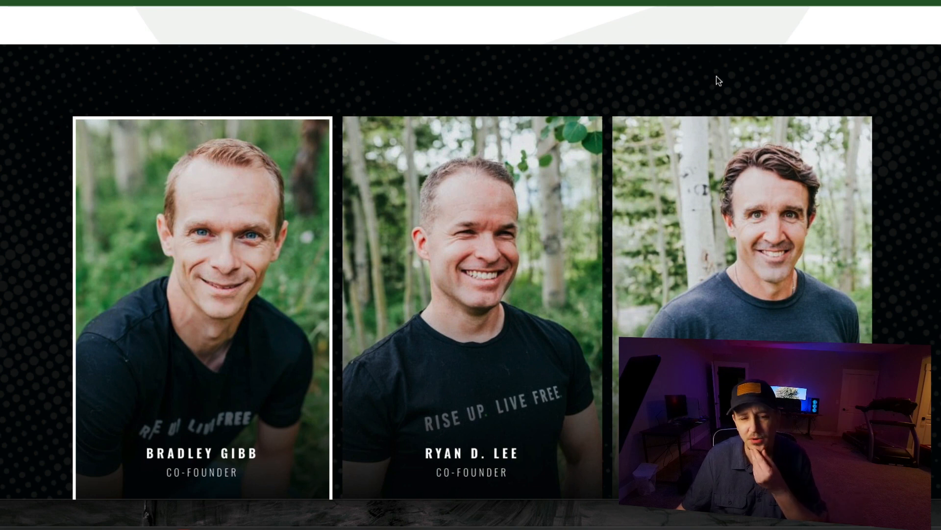
{"action": "scroll", "coordinate": [716, 77], "scroll_direction": "down", "scroll_amount": 2}
{"action": "scroll", "coordinate": [716, 77], "scroll_direction": "up", "scroll_amount": 2}
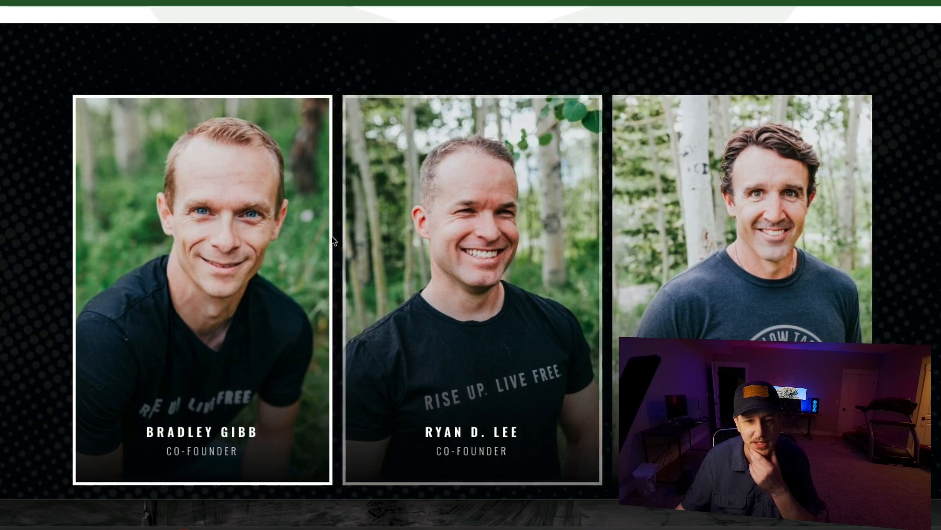
{"action": "scroll", "coordinate": [368, 238], "scroll_direction": "down", "scroll_amount": 2}
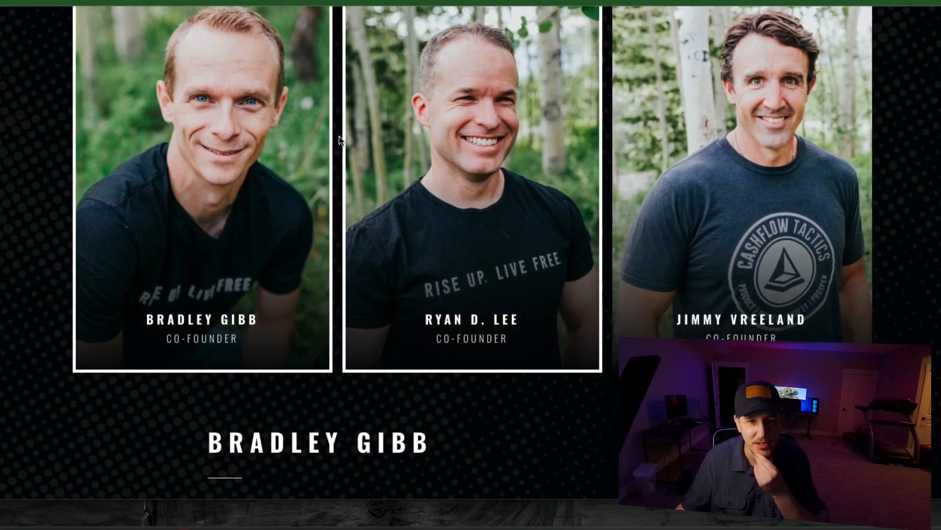
{"action": "scroll", "coordinate": [740, 142], "scroll_direction": "down", "scroll_amount": 4}
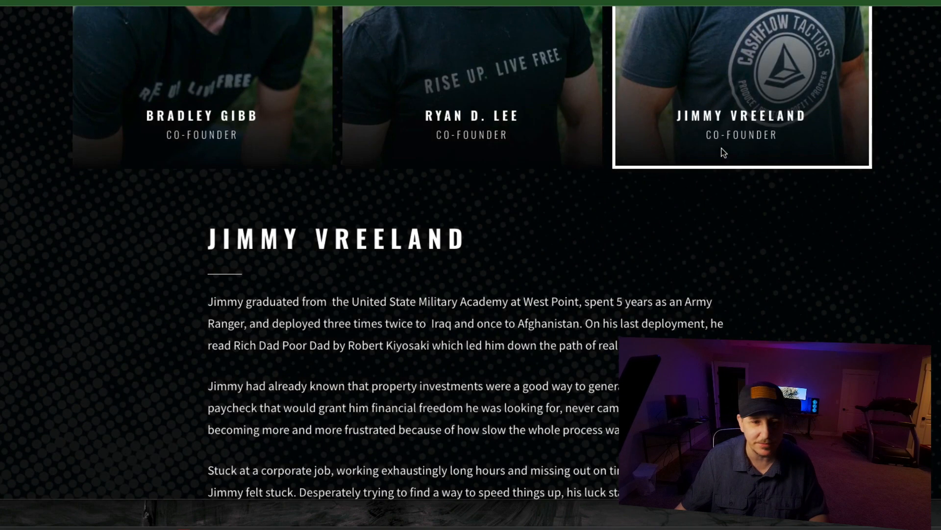
- Show the middle co-founder's bio and the first co-founder's bio through their photos, and read the first one
{"action": "scroll", "coordinate": [311, 232], "scroll_direction": "up", "scroll_amount": 2}
{"action": "scroll", "coordinate": [323, 245], "scroll_direction": "down", "scroll_amount": 5}
{"action": "scroll", "coordinate": [339, 256], "scroll_direction": "up", "scroll_amount": 6}
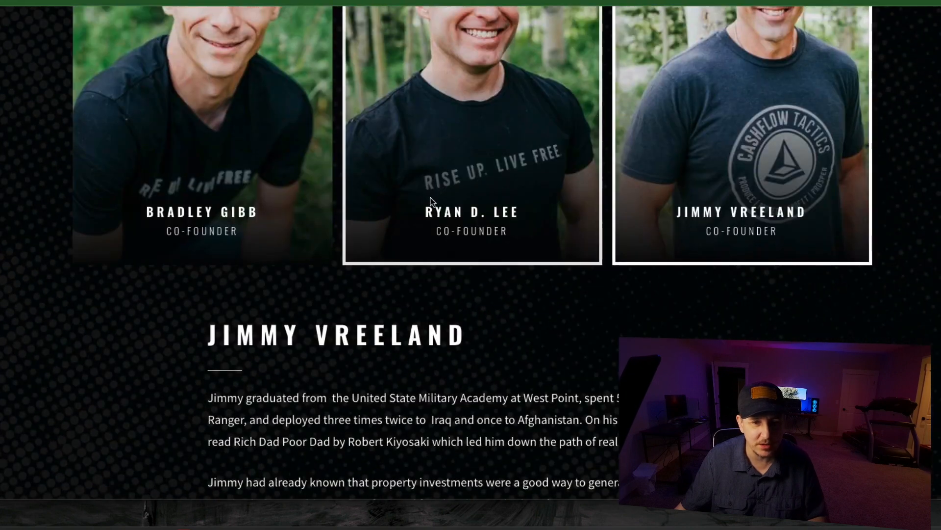
{"action": "left_click", "coordinate": [429, 215]}
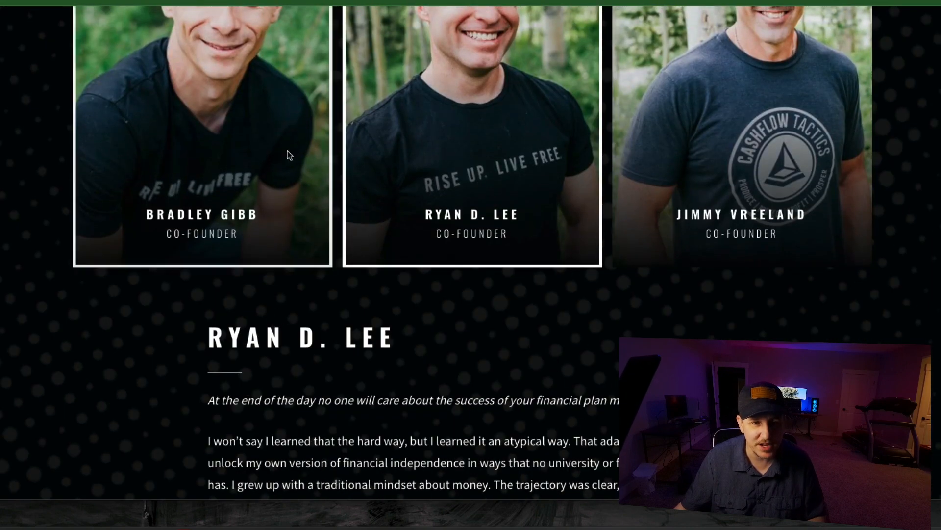
{"action": "left_click", "coordinate": [287, 151]}
{"action": "scroll", "coordinate": [366, 338], "scroll_direction": "down", "scroll_amount": 4}
{"action": "scroll", "coordinate": [365, 338], "scroll_direction": "down", "scroll_amount": 2}
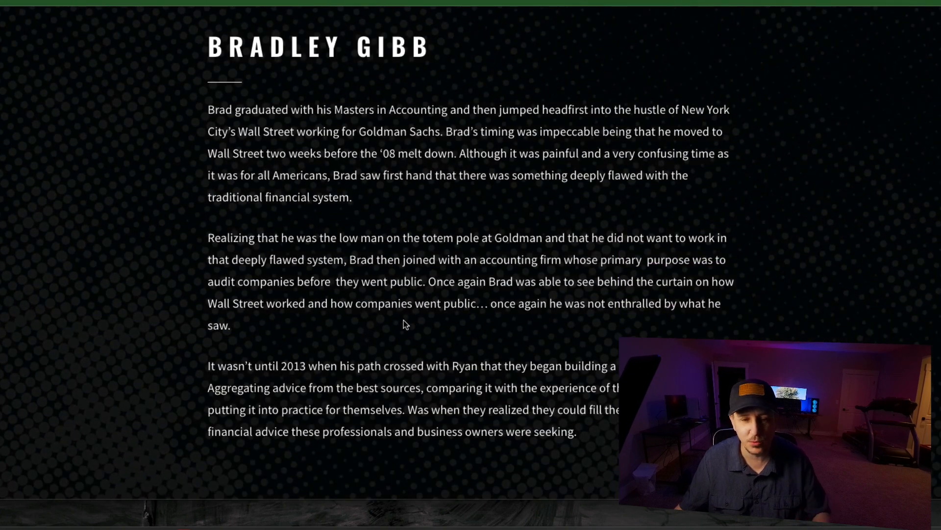
{"action": "scroll", "coordinate": [412, 321], "scroll_direction": "up", "scroll_amount": 2}
{"action": "scroll", "coordinate": [415, 322], "scroll_direction": "down", "scroll_amount": 1}
{"action": "scroll", "coordinate": [415, 321], "scroll_direction": "up", "scroll_amount": 2}
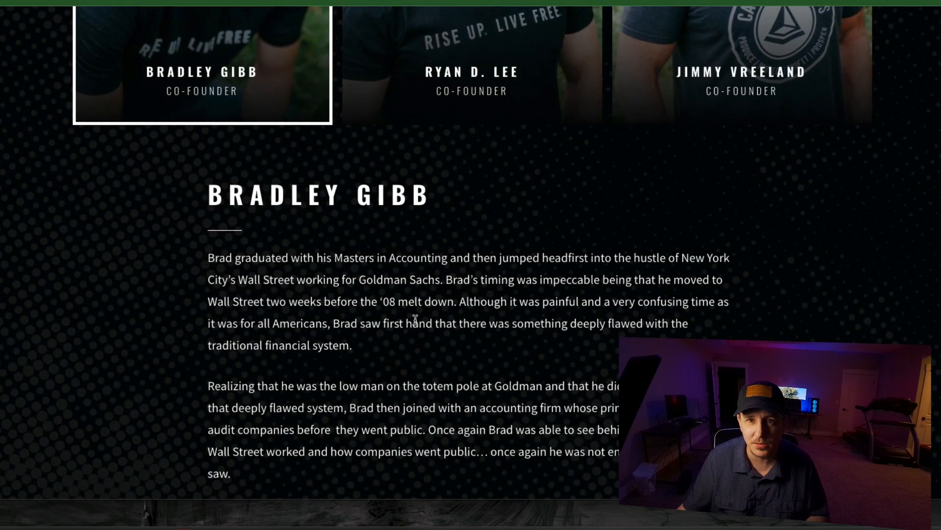
{"action": "scroll", "coordinate": [321, 219], "scroll_direction": "up", "scroll_amount": 2}
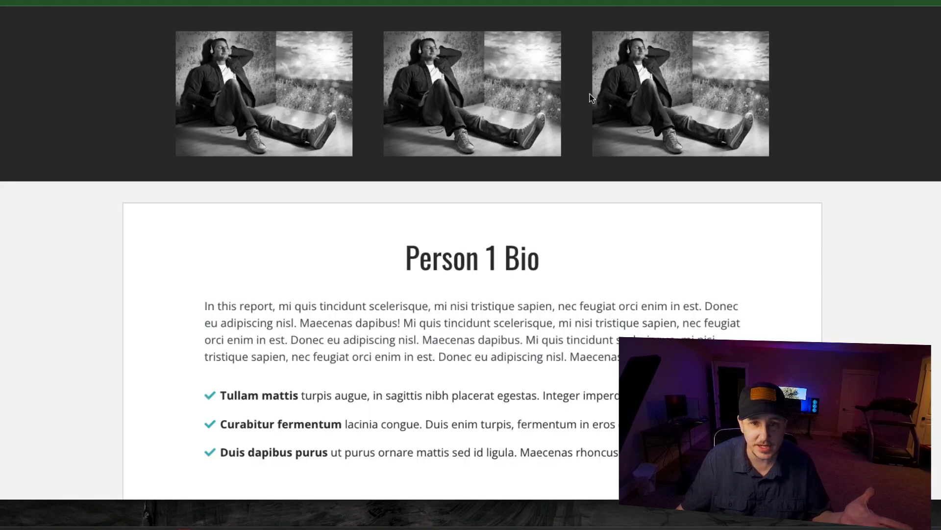
- Try the three-image demo page by switching between the Person 2 Bio and the Person 1 Bio
{"action": "left_click", "coordinate": [440, 102]}
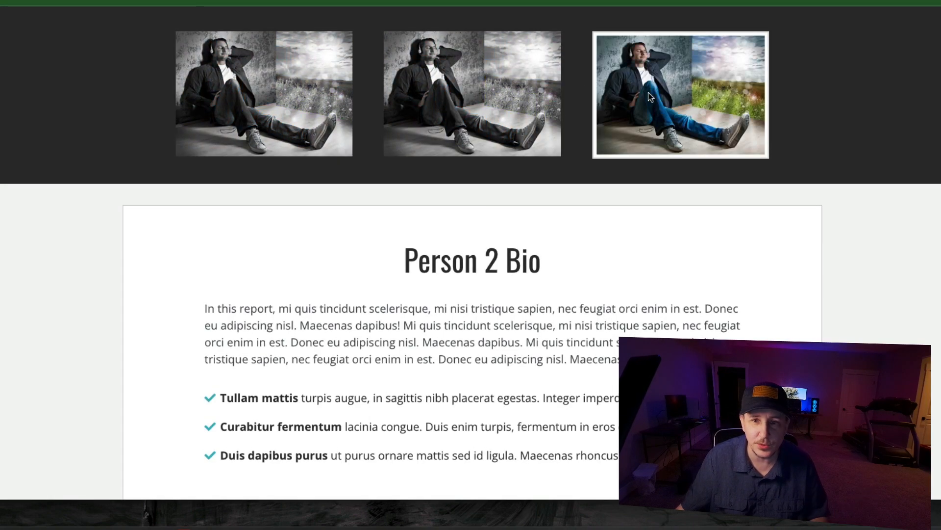
{"action": "left_click", "coordinate": [644, 106]}
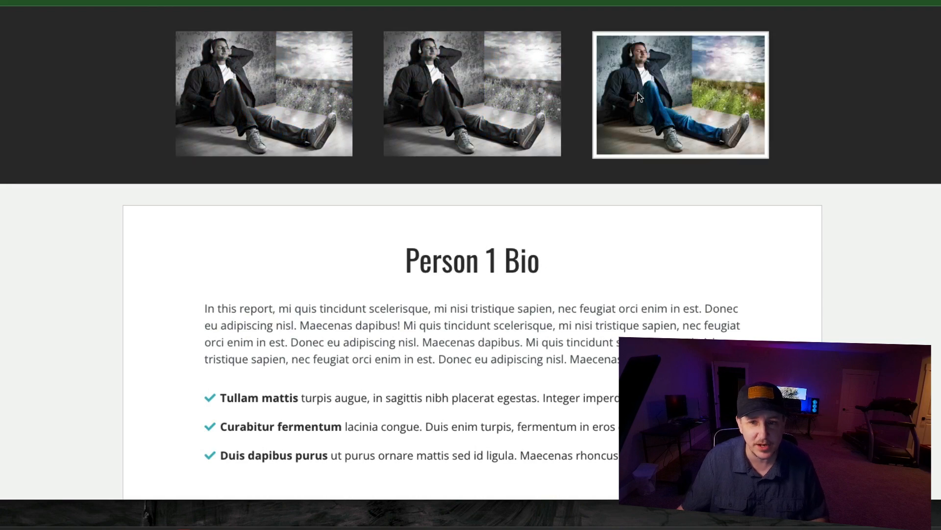
{"action": "scroll", "coordinate": [432, 199], "scroll_direction": "down", "scroll_amount": 3}
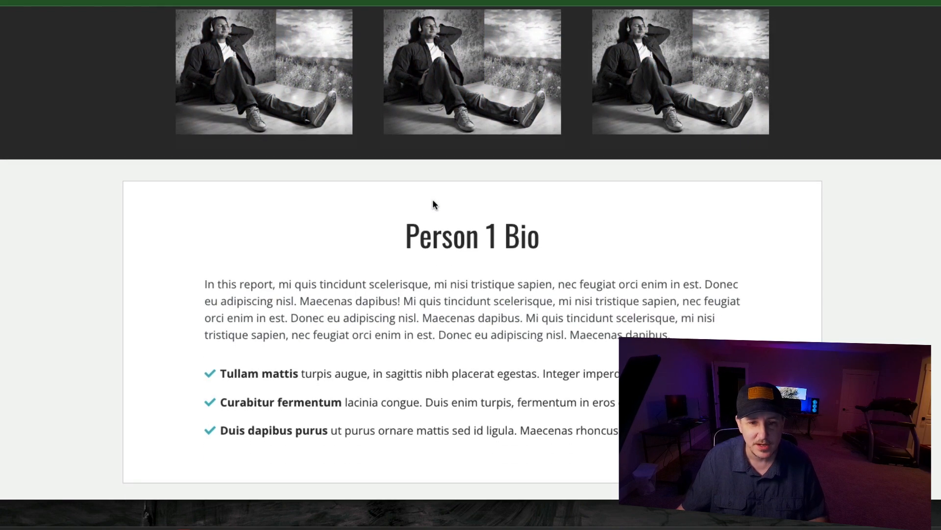
{"action": "scroll", "coordinate": [433, 199], "scroll_direction": "up", "scroll_amount": 3}
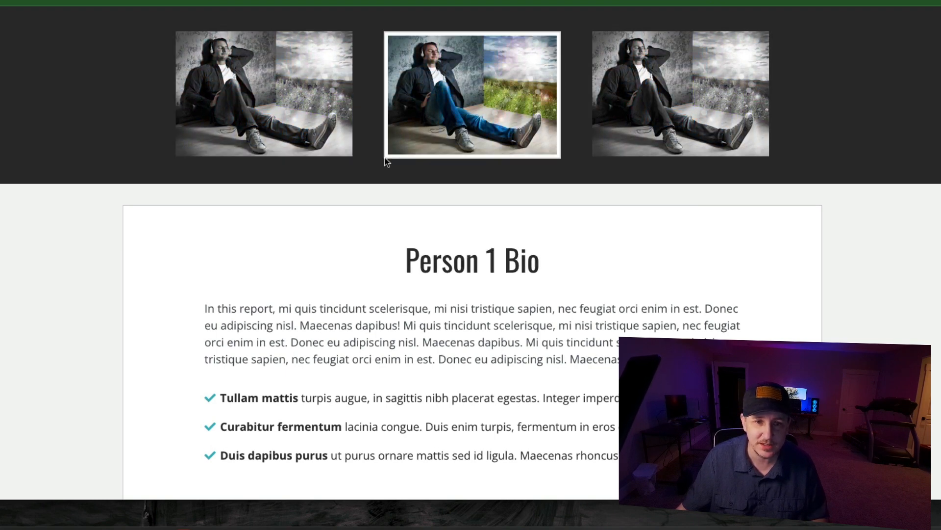
{"action": "scroll", "coordinate": [460, 276], "scroll_direction": "down", "scroll_amount": 2}
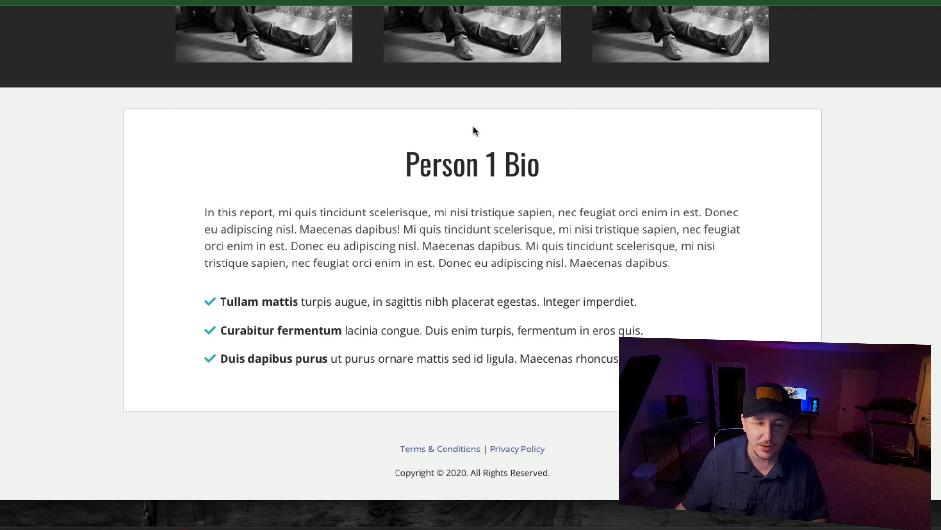
{"action": "scroll", "coordinate": [474, 49], "scroll_direction": "up", "scroll_amount": 2}
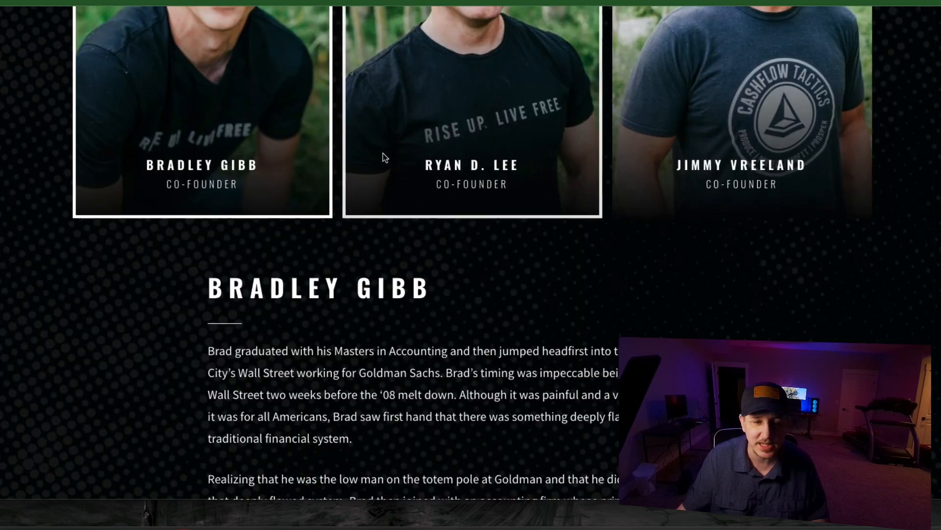
- Compare the Our Story co-founder section with the Person 2 Bio layout on the demo page
{"action": "scroll", "coordinate": [384, 153], "scroll_direction": "up", "scroll_amount": 2}
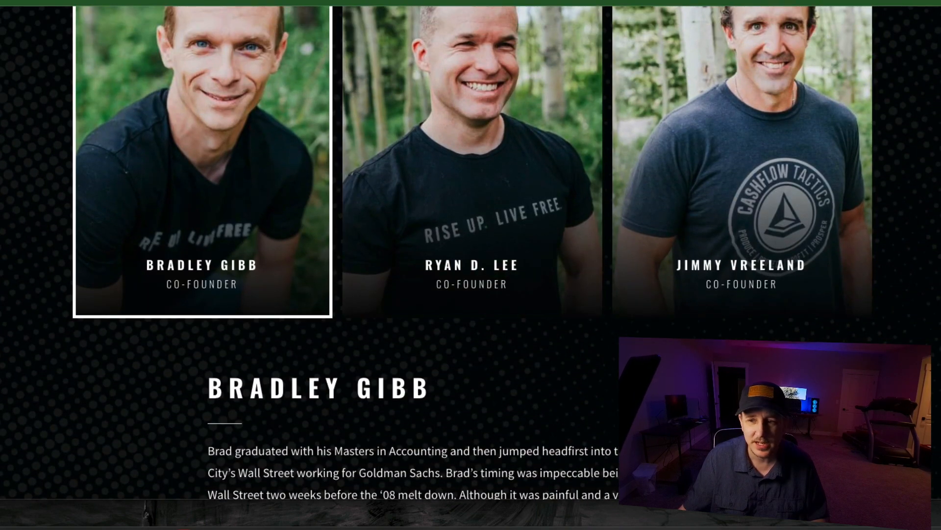
{"action": "scroll", "coordinate": [681, 237], "scroll_direction": "down", "scroll_amount": 4}
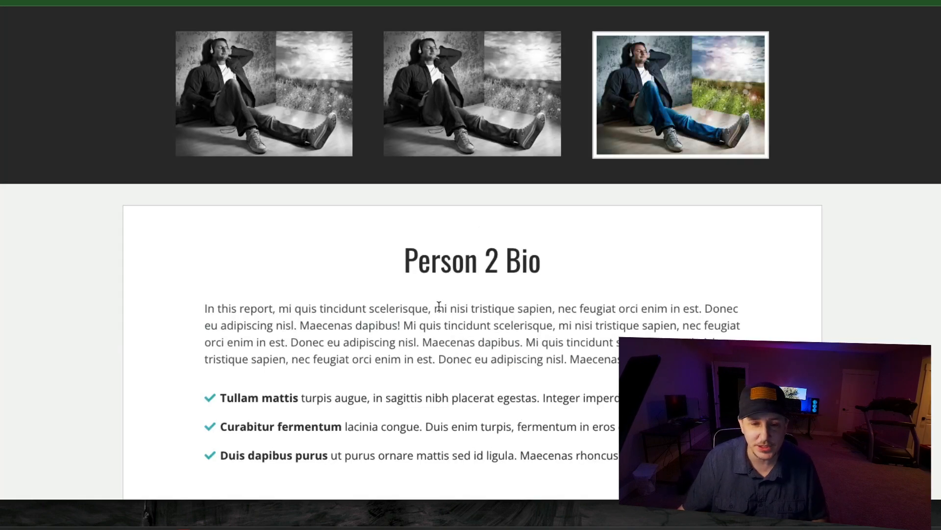
{"action": "scroll", "coordinate": [439, 300], "scroll_direction": "down", "scroll_amount": 2}
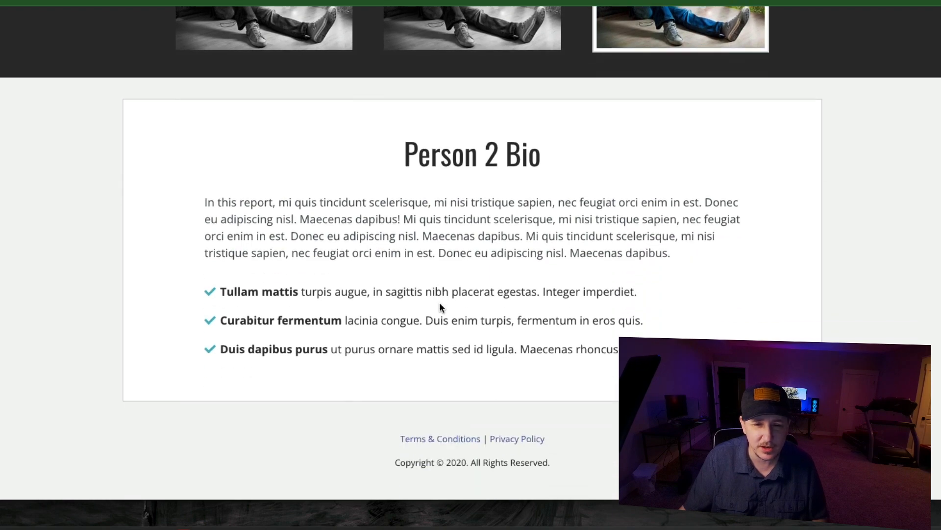
{"action": "scroll", "coordinate": [439, 302], "scroll_direction": "up", "scroll_amount": 2}
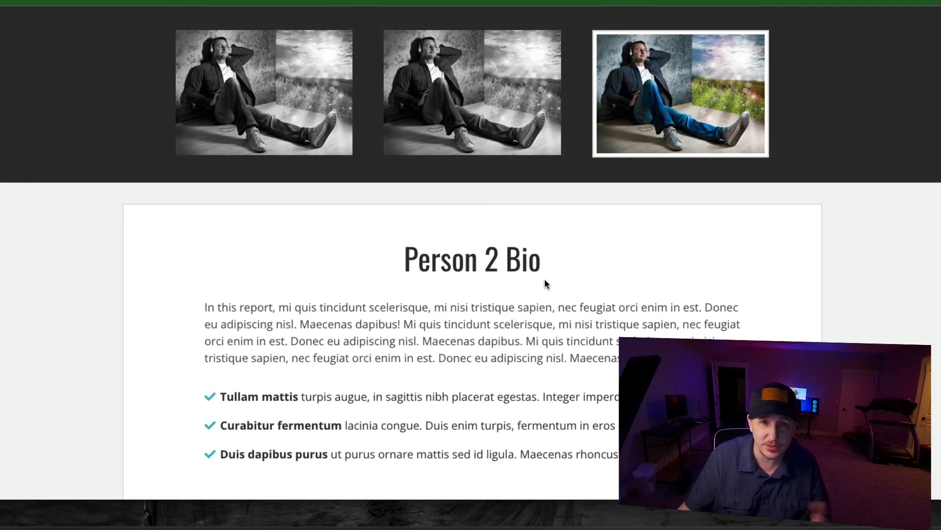
{"action": "scroll", "coordinate": [572, 320], "scroll_direction": "up", "scroll_amount": 1}
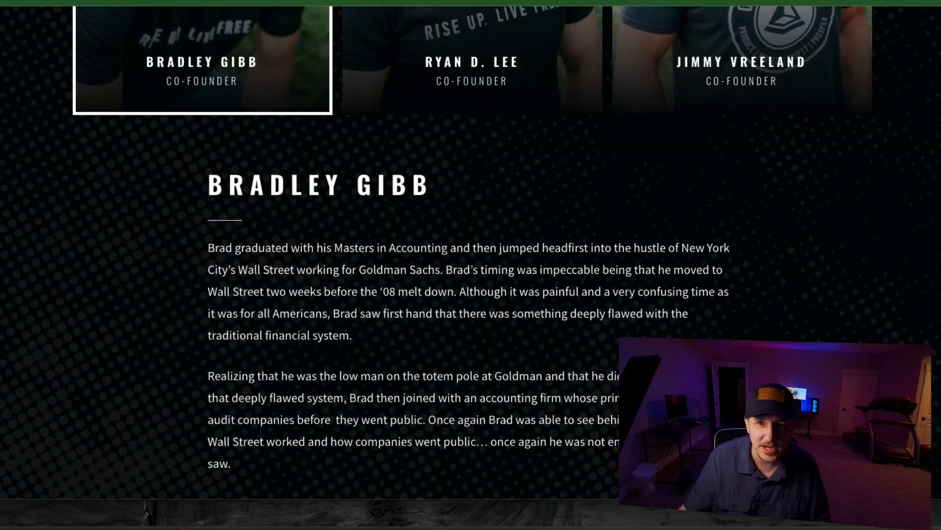
- Switch repeatedly among the three co-founder photos on the Our Story page to examine how the bio and highlighted border change
{"action": "scroll", "coordinate": [569, 134], "scroll_direction": "up", "scroll_amount": 2}
{"action": "left_click", "coordinate": [568, 131]}
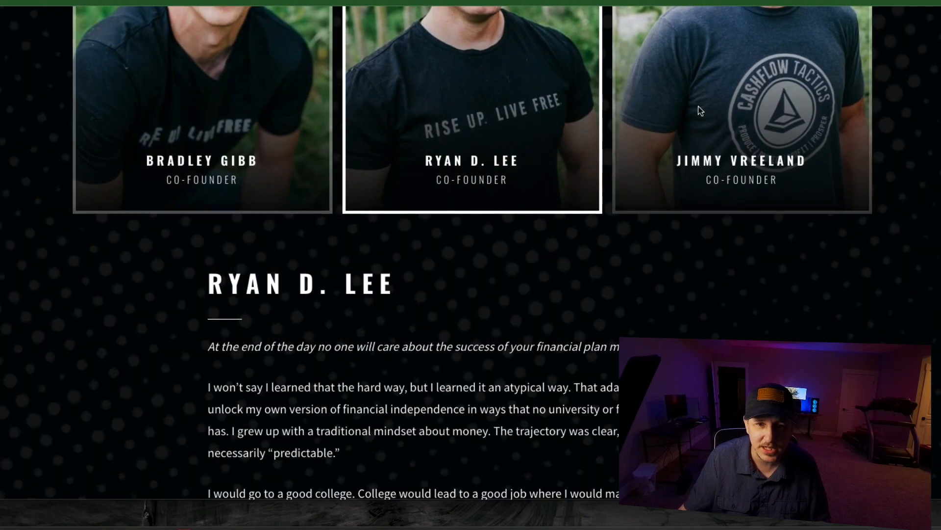
{"action": "left_click", "coordinate": [700, 107]}
{"action": "scroll", "coordinate": [699, 105], "scroll_direction": "up", "scroll_amount": 2}
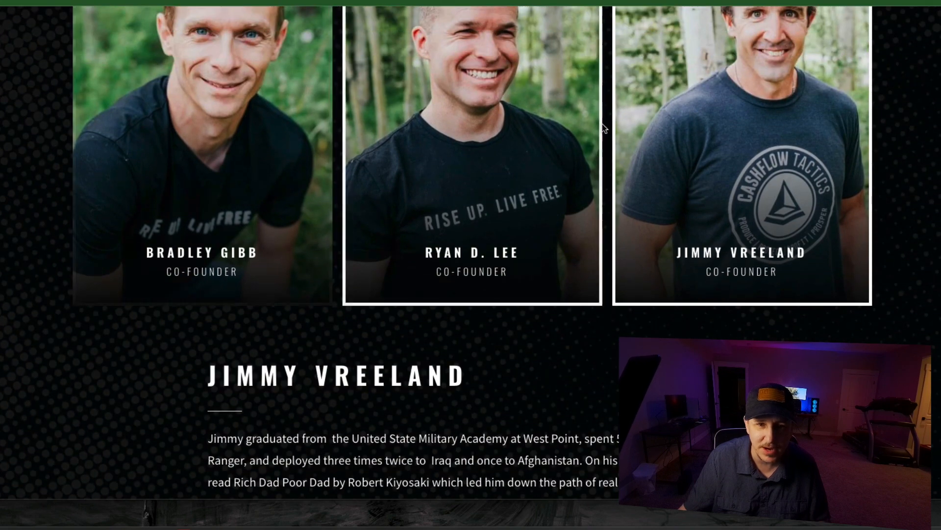
{"action": "left_click", "coordinate": [420, 161]}
{"action": "left_click", "coordinate": [225, 160]}
{"action": "left_click", "coordinate": [488, 154]}
{"action": "left_click", "coordinate": [693, 128]}
{"action": "left_click", "coordinate": [456, 142]}
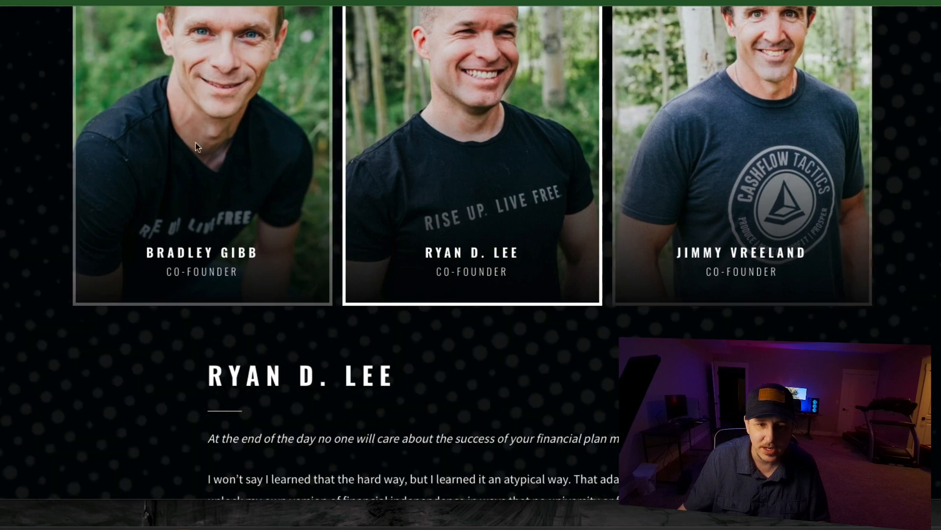
{"action": "left_click", "coordinate": [196, 146]}
{"action": "left_click", "coordinate": [478, 133]}
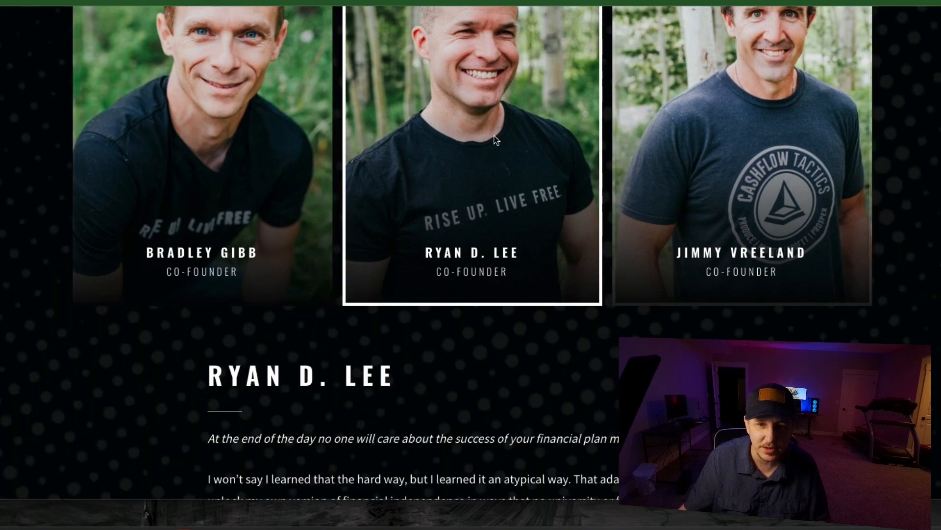
{"action": "left_click", "coordinate": [237, 145]}
{"action": "scroll", "coordinate": [637, 147], "scroll_direction": "up", "scroll_amount": 2}
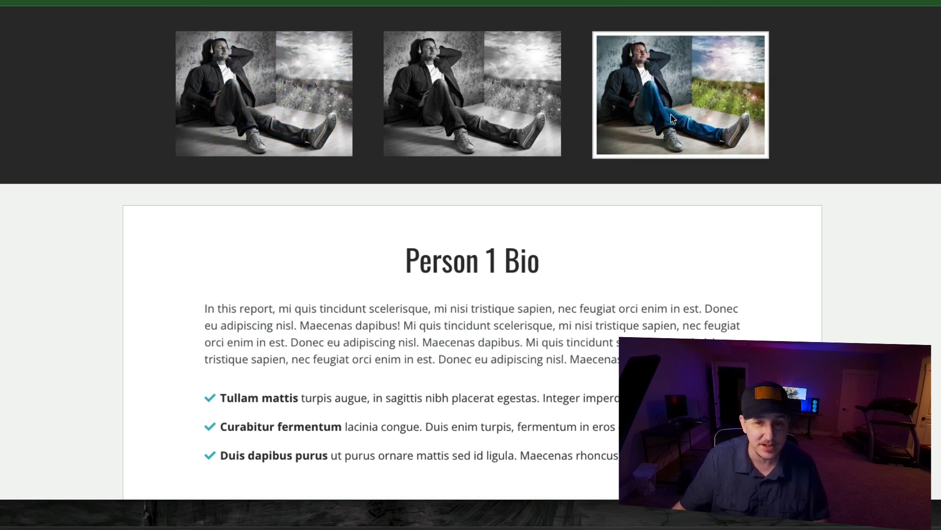
- Review the demo page's image row and the Person 1 Bio box beneath it
{"action": "scroll", "coordinate": [671, 114], "scroll_direction": "down", "scroll_amount": 2}
{"action": "scroll", "coordinate": [637, 118], "scroll_direction": "up", "scroll_amount": 2}
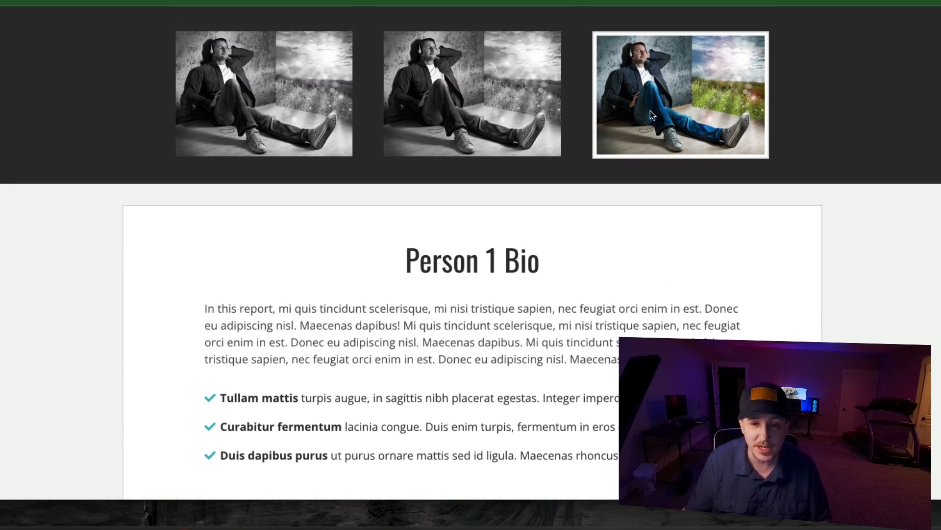
{"action": "scroll", "coordinate": [650, 111], "scroll_direction": "down", "scroll_amount": 1}
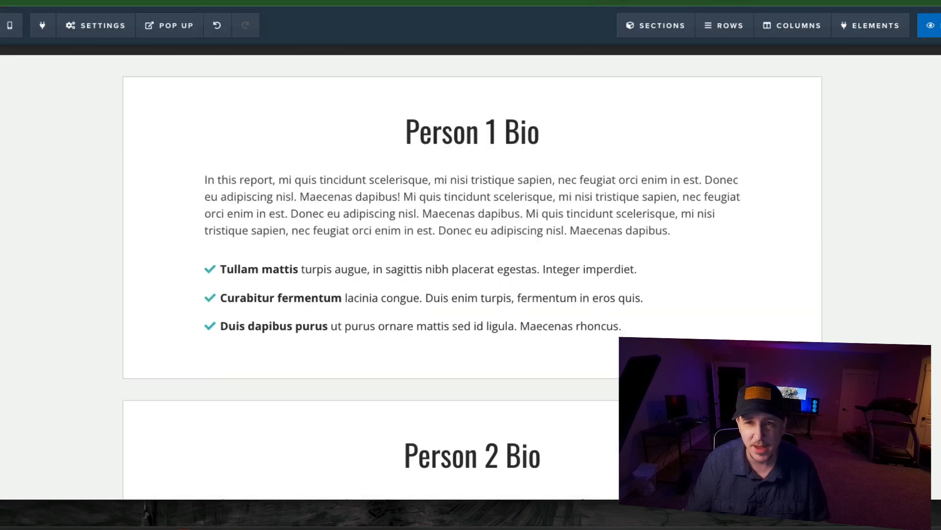
{"action": "scroll", "coordinate": [601, 76], "scroll_direction": "up", "scroll_amount": 5}
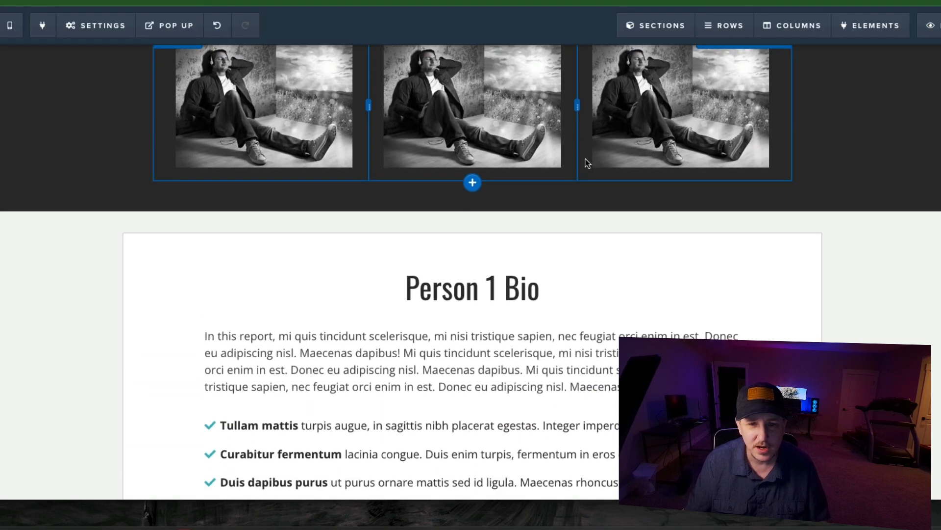
- Examine the three-image row and the Person 1 Bio section in the ClickFunnels page editor
{"action": "scroll", "coordinate": [731, 162], "scroll_direction": "down", "scroll_amount": 6}
{"action": "scroll", "coordinate": [713, 162], "scroll_direction": "up", "scroll_amount": 5}
{"action": "scroll", "coordinate": [787, 189], "scroll_direction": "down", "scroll_amount": 1}
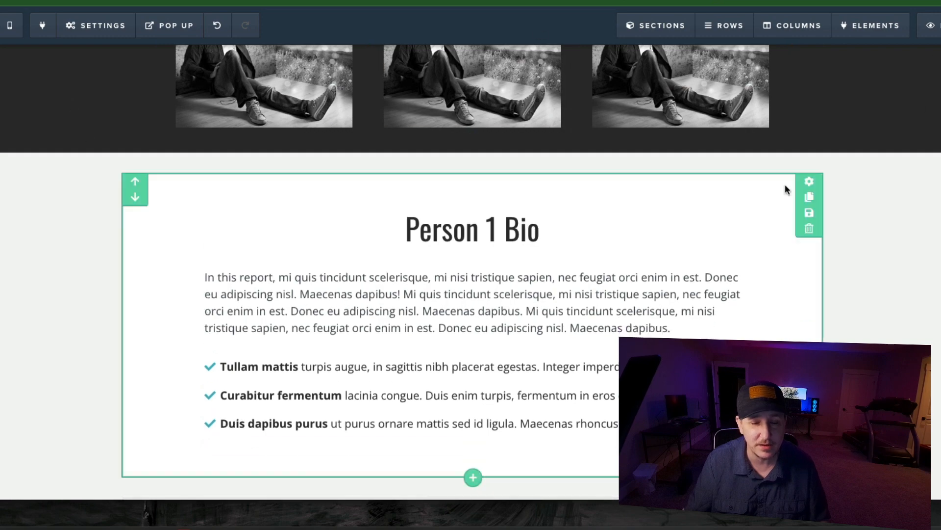
{"action": "scroll", "coordinate": [794, 147], "scroll_direction": "up", "scroll_amount": 1}
{"action": "scroll", "coordinate": [700, 166], "scroll_direction": "up", "scroll_amount": 2}
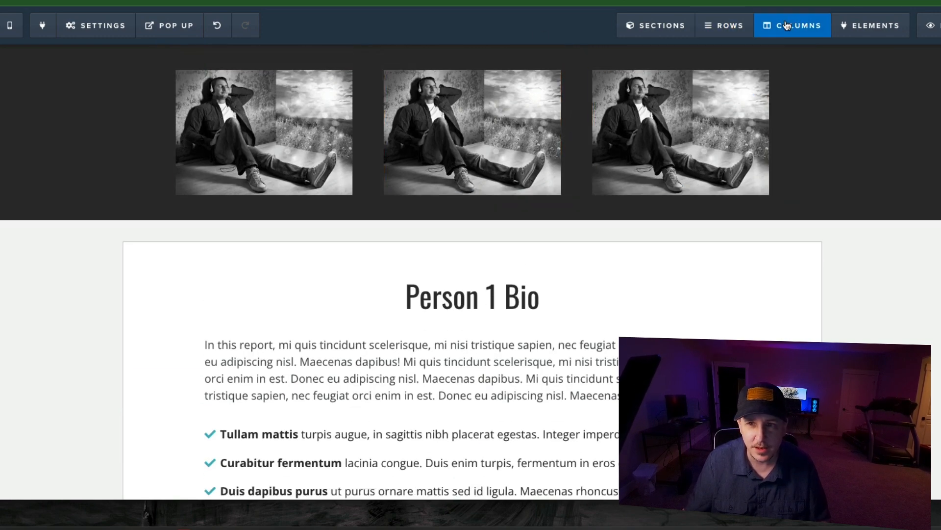
- Show the hidden partner images of all three hover pairs (CF-HOVER-PAIR-PARTNER) beneath the black-and-white photos
{"action": "mouse_move", "coordinate": [853, 26]}
{"action": "left_click", "coordinate": [871, 77]}
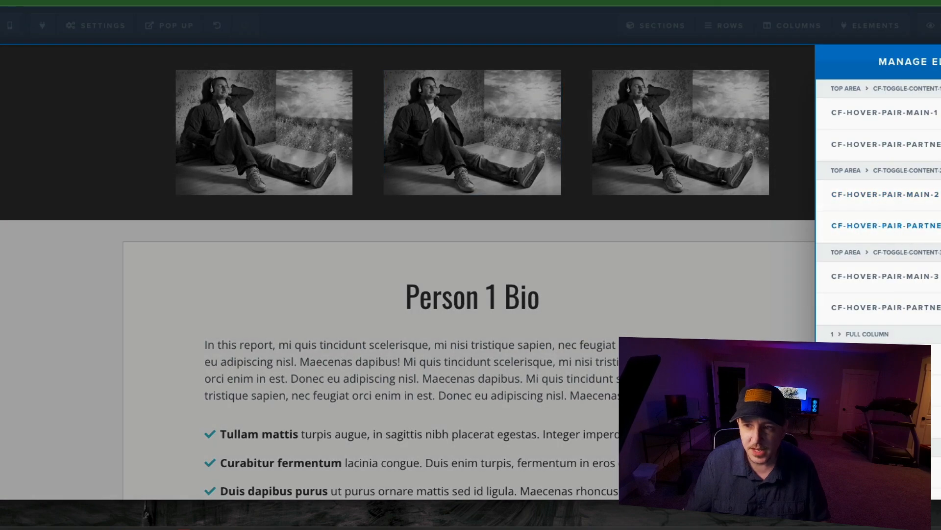
{"action": "left_click", "coordinate": [940, 144]}
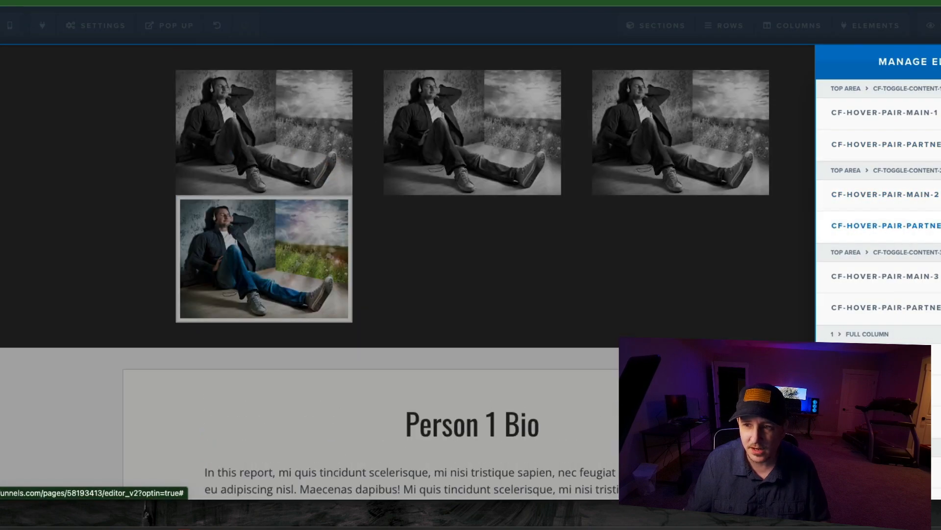
{"action": "left_click", "coordinate": [940, 225]}
{"action": "left_click", "coordinate": [940, 307]}
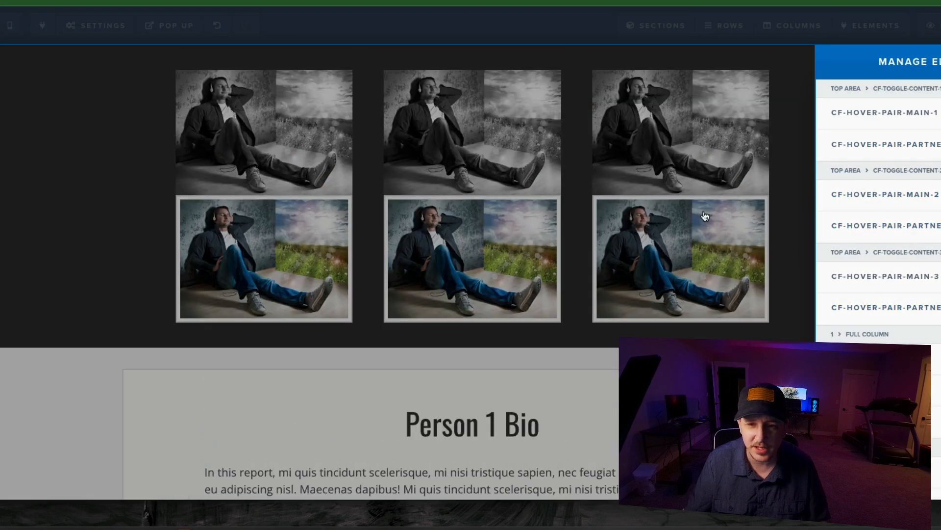
{"action": "left_click", "coordinate": [358, 123]}
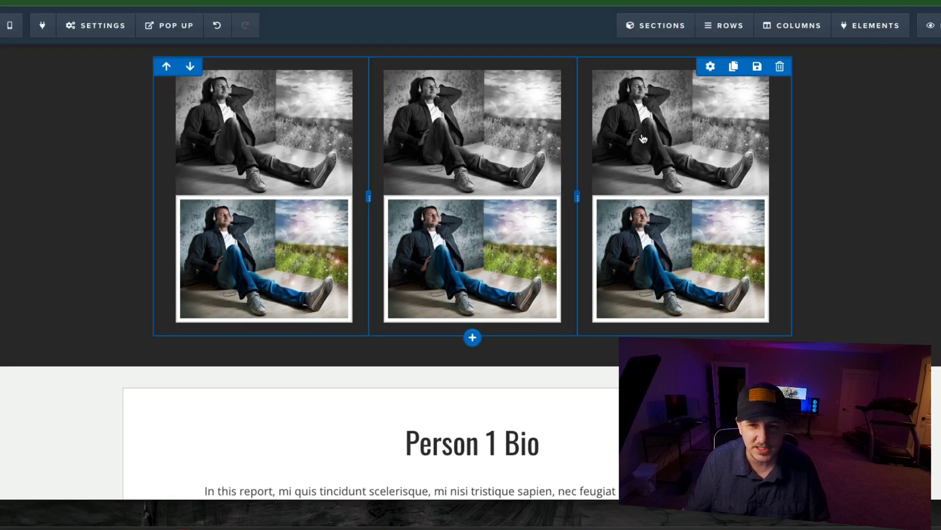
- Hide the three color partner images of the hover pairs again
{"action": "mouse_move", "coordinate": [899, 22]}
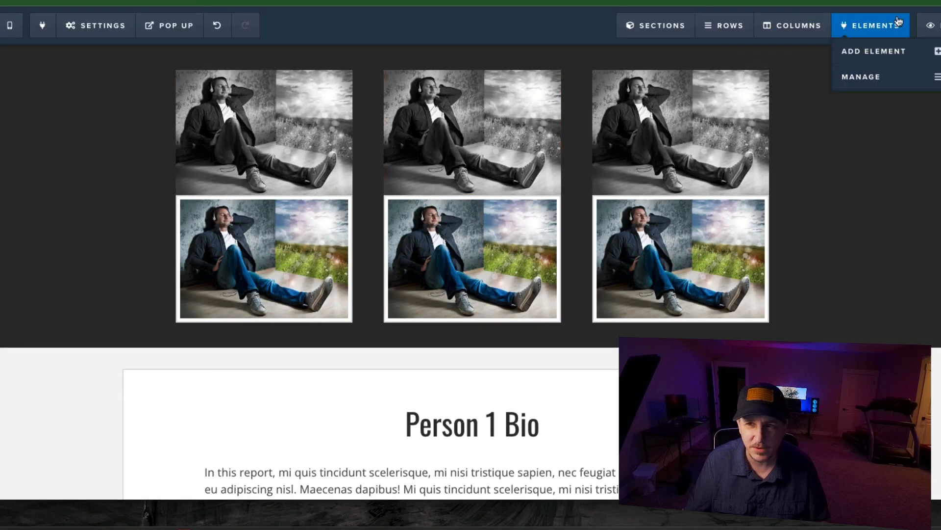
{"action": "left_click", "coordinate": [861, 77]}
{"action": "left_click", "coordinate": [728, 261]}
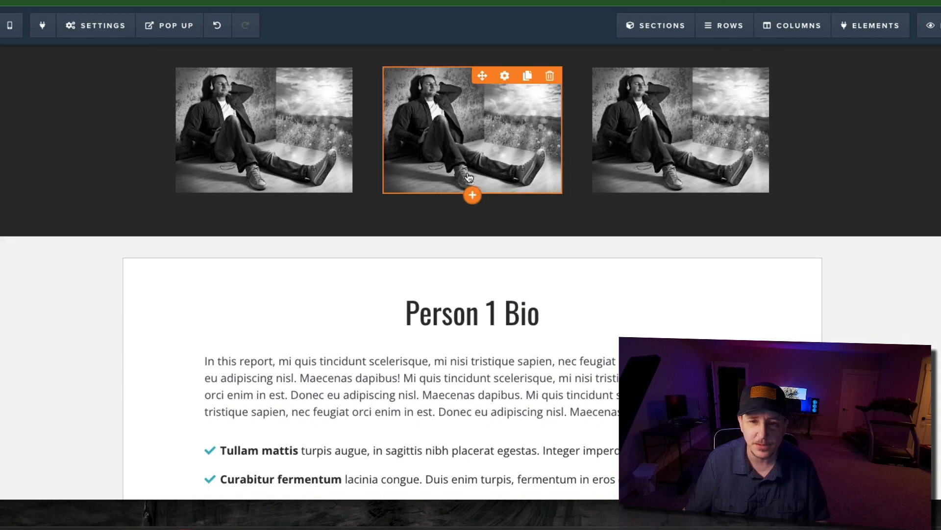
- Look up the CSS ID selector of the Person 3 Bio section
{"action": "scroll", "coordinate": [458, 185], "scroll_direction": "down", "scroll_amount": 4}
{"action": "scroll", "coordinate": [404, 153], "scroll_direction": "up", "scroll_amount": 2}
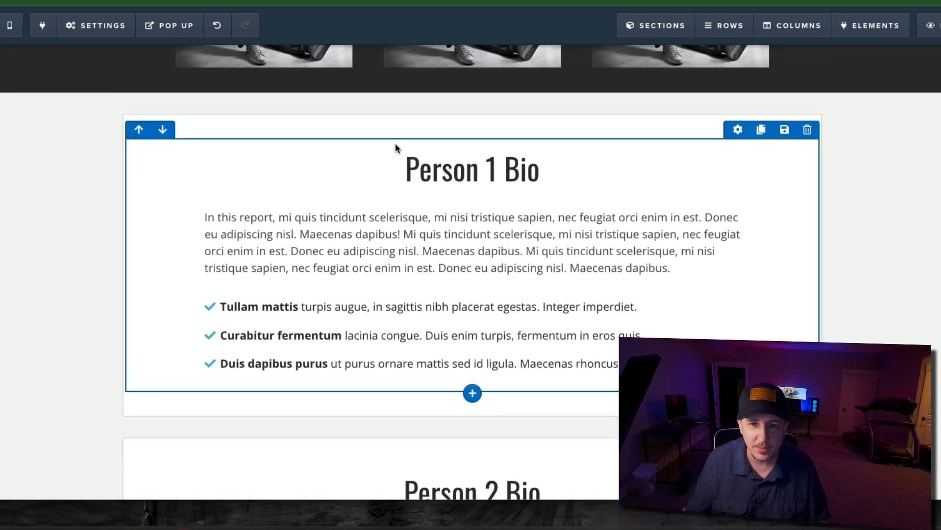
{"action": "scroll", "coordinate": [650, 279], "scroll_direction": "down", "scroll_amount": 2}
{"action": "scroll", "coordinate": [650, 278], "scroll_direction": "down", "scroll_amount": 8}
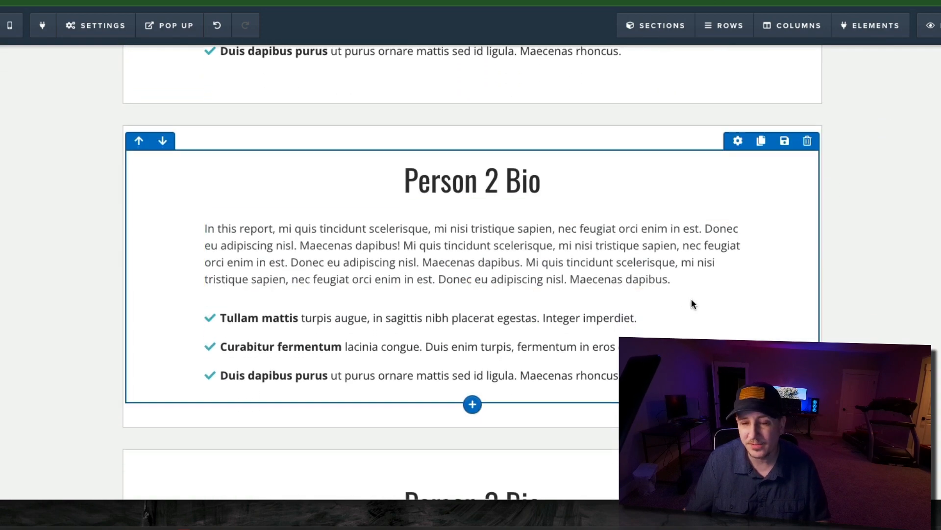
{"action": "scroll", "coordinate": [818, 299], "scroll_direction": "down", "scroll_amount": 2}
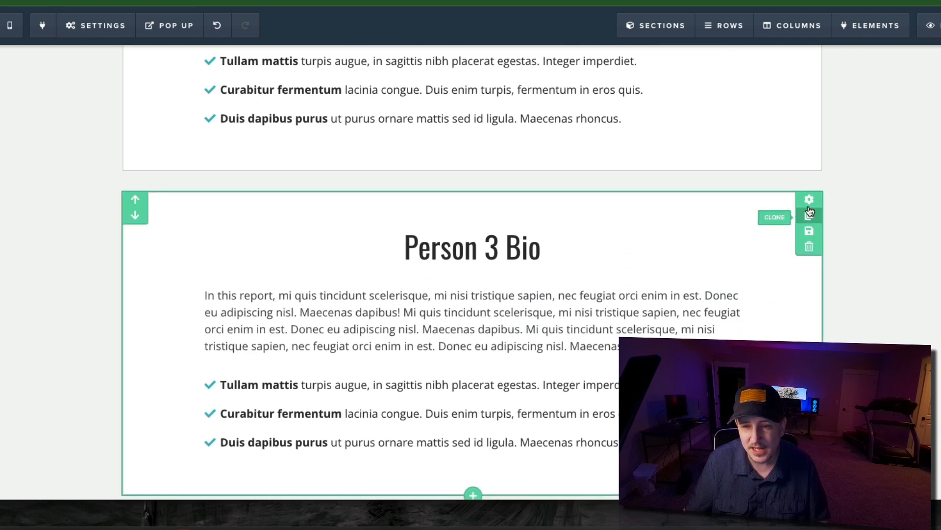
{"action": "mouse_move", "coordinate": [158, 19]}
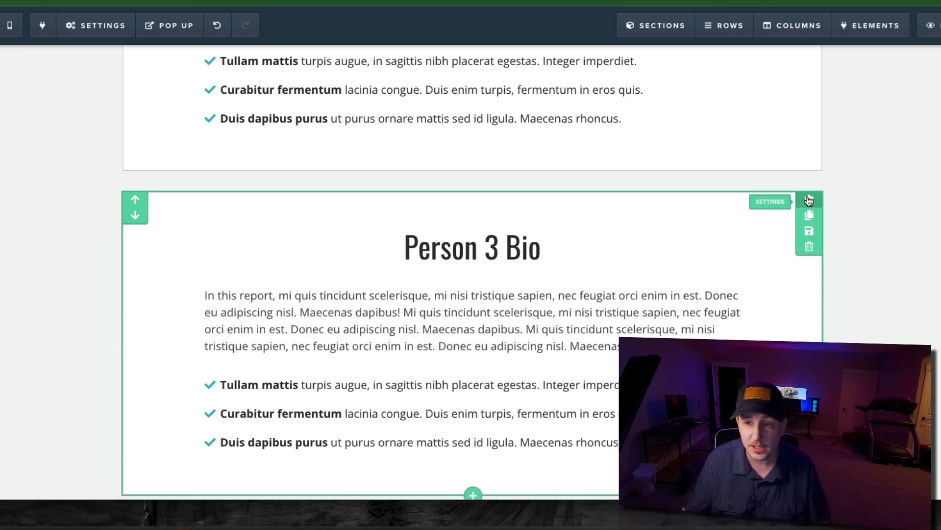
{"action": "left_click", "coordinate": [809, 201]}
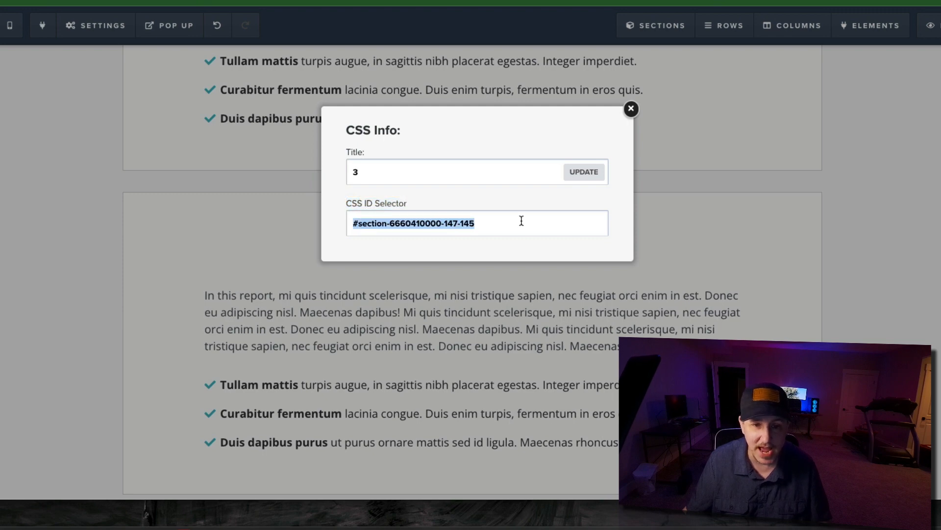
{"action": "left_click", "coordinate": [631, 109]}
- Open the page's footer tracking code and examine the Hover Pair 2 script and the custom script below it
{"action": "scroll", "coordinate": [445, 220], "scroll_direction": "up", "scroll_amount": 15}
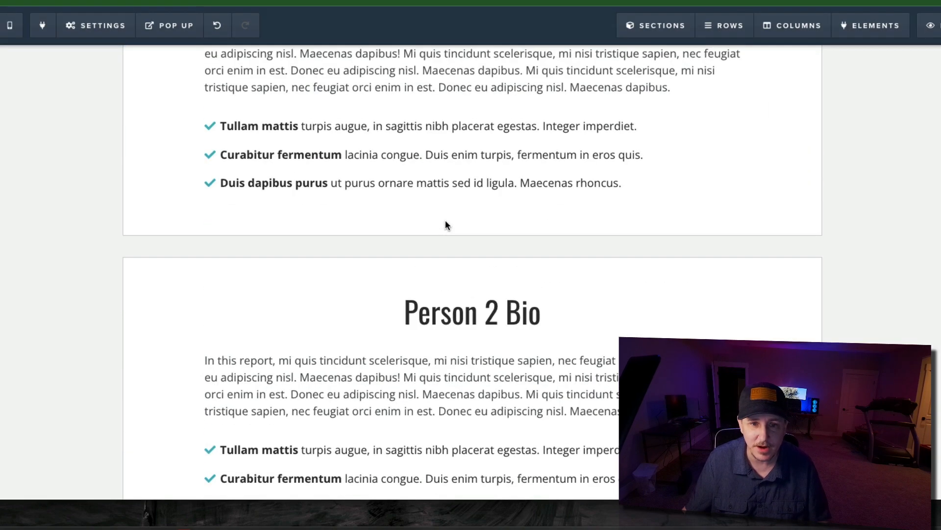
{"action": "mouse_move", "coordinate": [96, 25]}
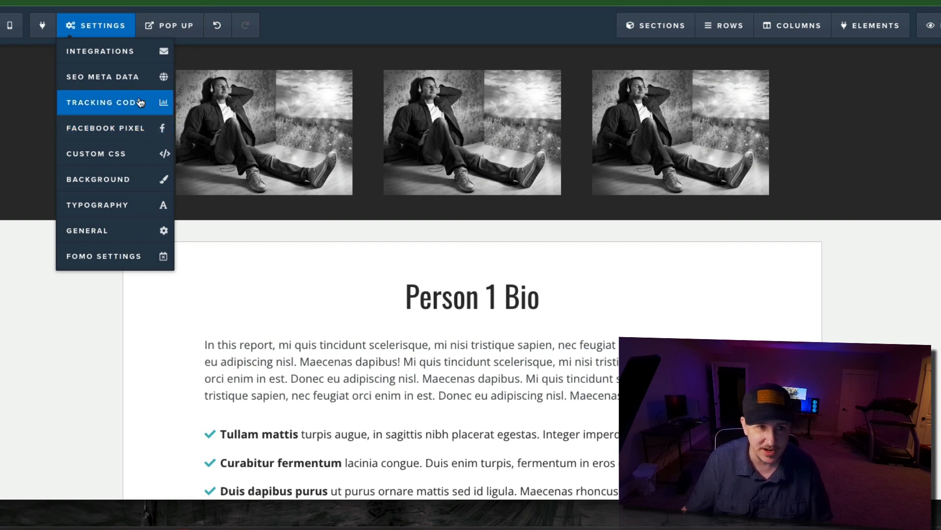
{"action": "left_click", "coordinate": [121, 101]}
{"action": "left_click", "coordinate": [587, 85]}
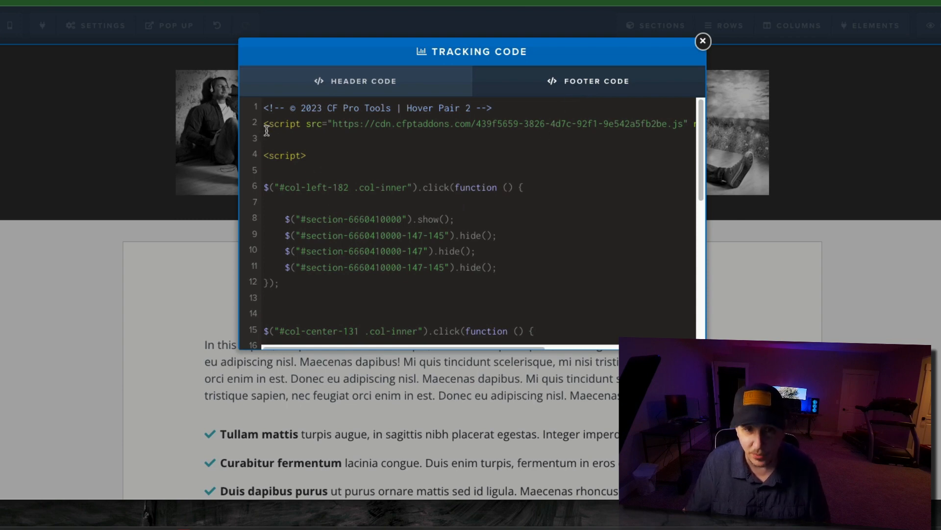
{"action": "left_click_drag", "start_coordinate": [265, 108], "coordinate": [636, 140]}
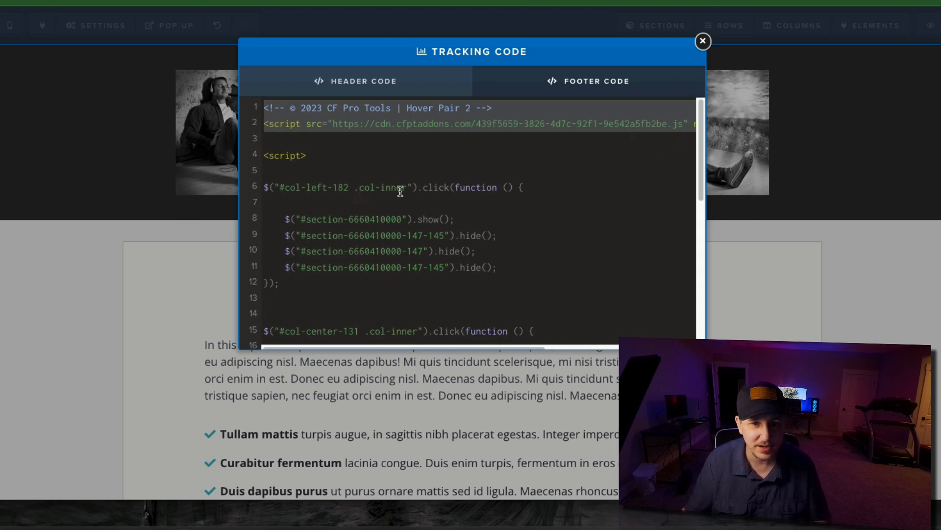
{"action": "scroll", "coordinate": [401, 192], "scroll_direction": "down", "scroll_amount": 1}
{"action": "scroll", "coordinate": [407, 192], "scroll_direction": "up", "scroll_amount": 1}
{"action": "scroll", "coordinate": [422, 194], "scroll_direction": "down", "scroll_amount": 4}
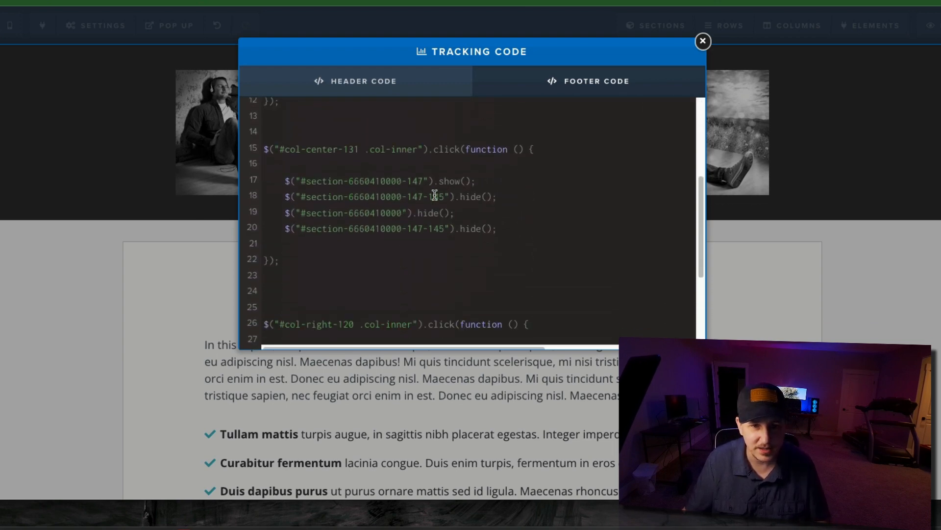
{"action": "scroll", "coordinate": [435, 195], "scroll_direction": "down", "scroll_amount": 3}
{"action": "scroll", "coordinate": [388, 216], "scroll_direction": "up", "scroll_amount": 6}
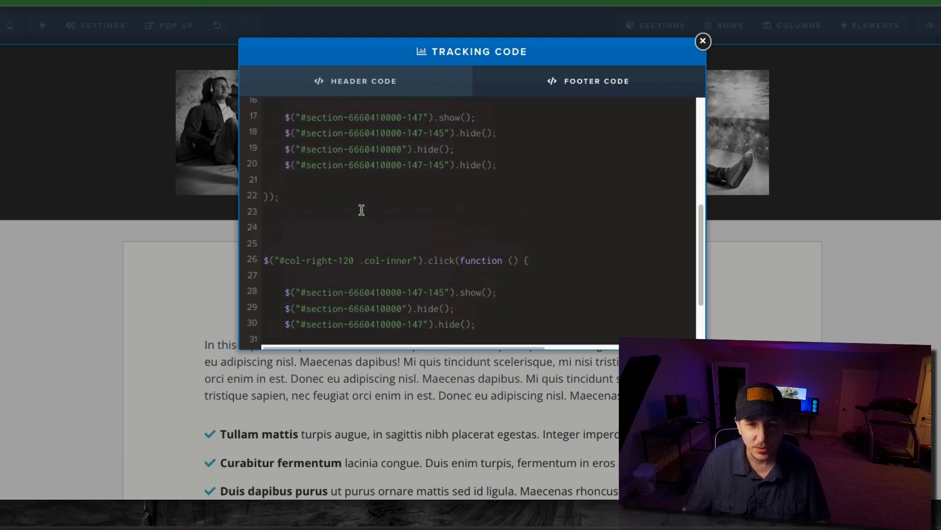
- Examine the click function for #col-left-182, including its section show line and the hide lines beneath it
{"action": "left_click_drag", "start_coordinate": [276, 149], "coordinate": [556, 143]}
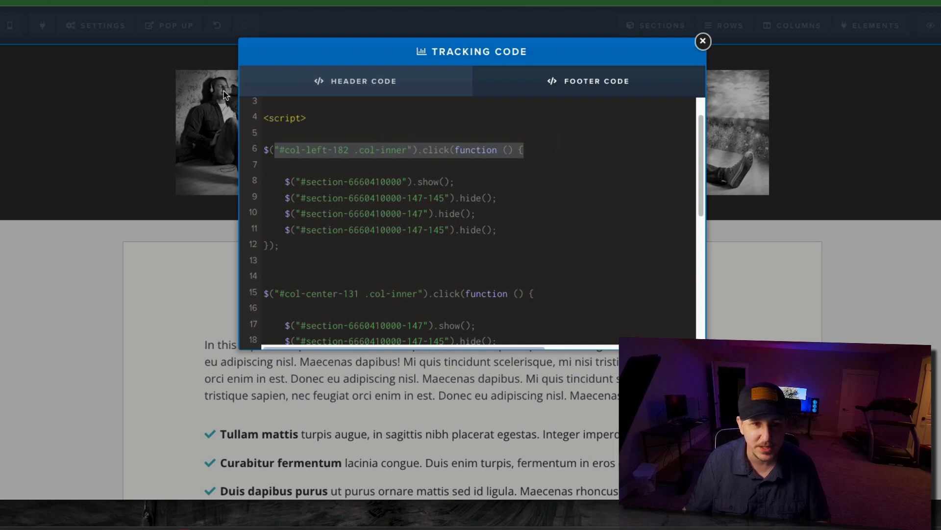
{"action": "left_click", "coordinate": [345, 145]}
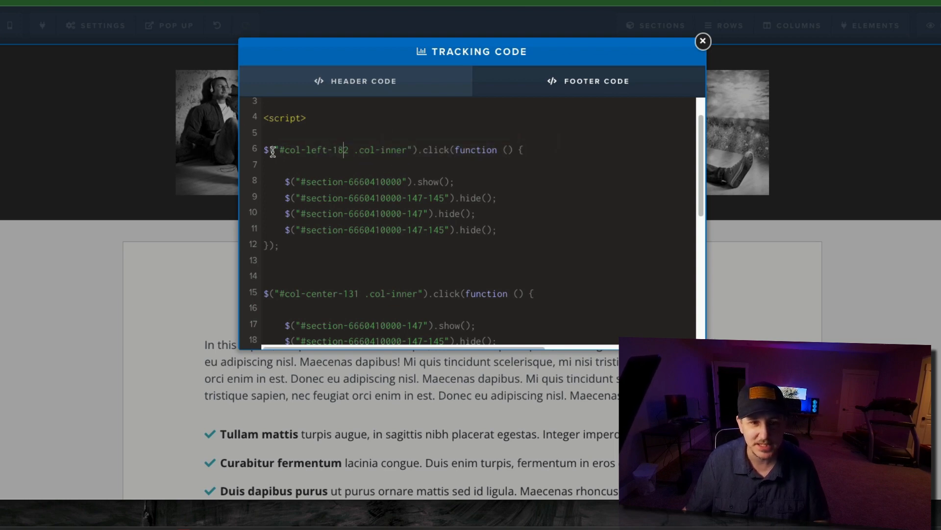
{"action": "left_click_drag", "start_coordinate": [267, 149], "coordinate": [534, 156]}
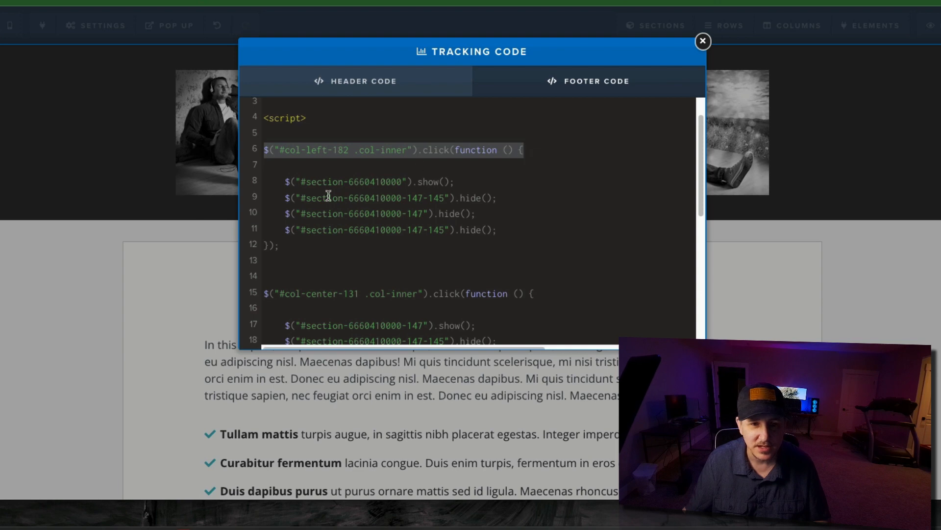
{"action": "left_click_drag", "start_coordinate": [276, 182], "coordinate": [451, 175]}
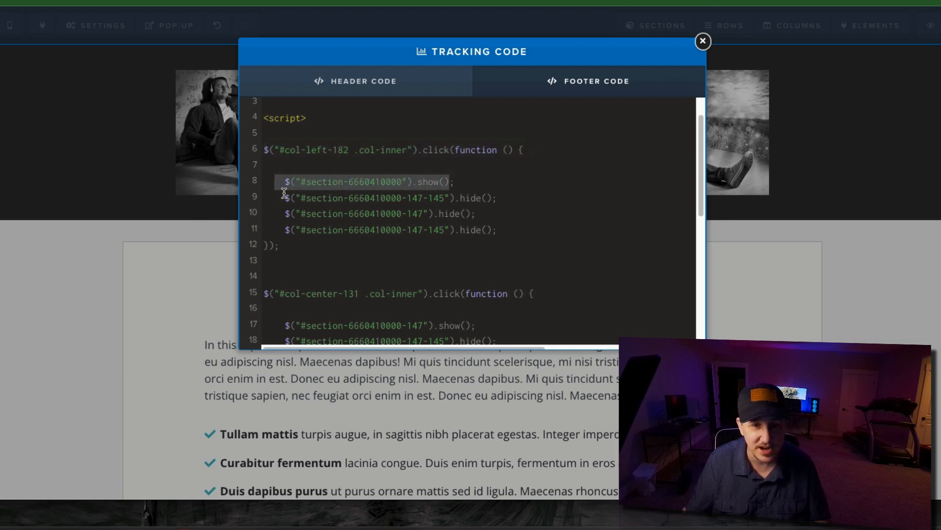
{"action": "left_click_drag", "start_coordinate": [286, 198], "coordinate": [535, 233]}
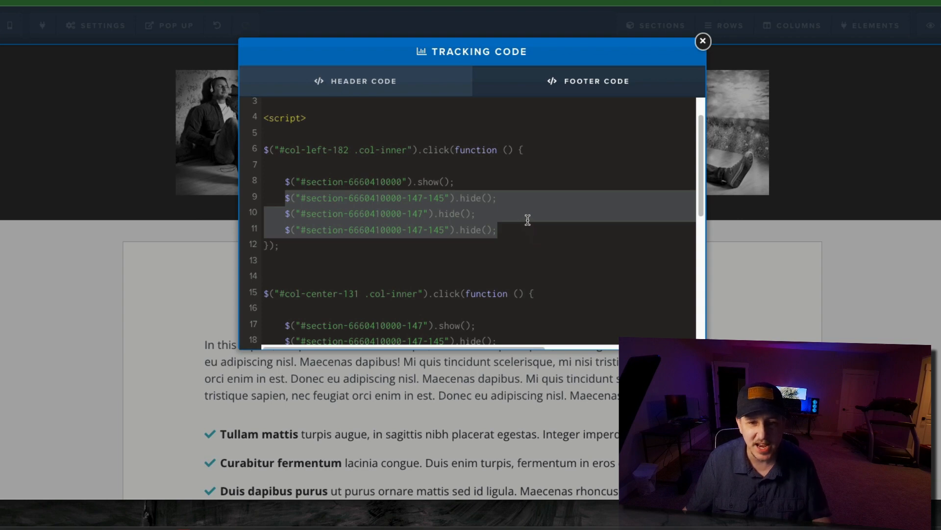
- Examine the click function for #col-center-131 and the sections it shows and hides
{"action": "scroll", "coordinate": [612, 267], "scroll_direction": "down", "scroll_amount": 2}
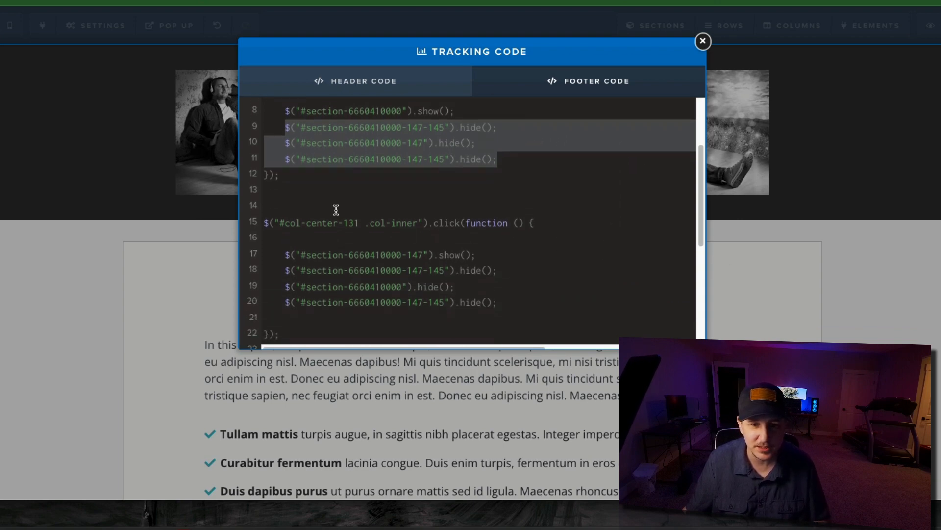
{"action": "left_click_drag", "start_coordinate": [264, 223], "coordinate": [546, 226]}
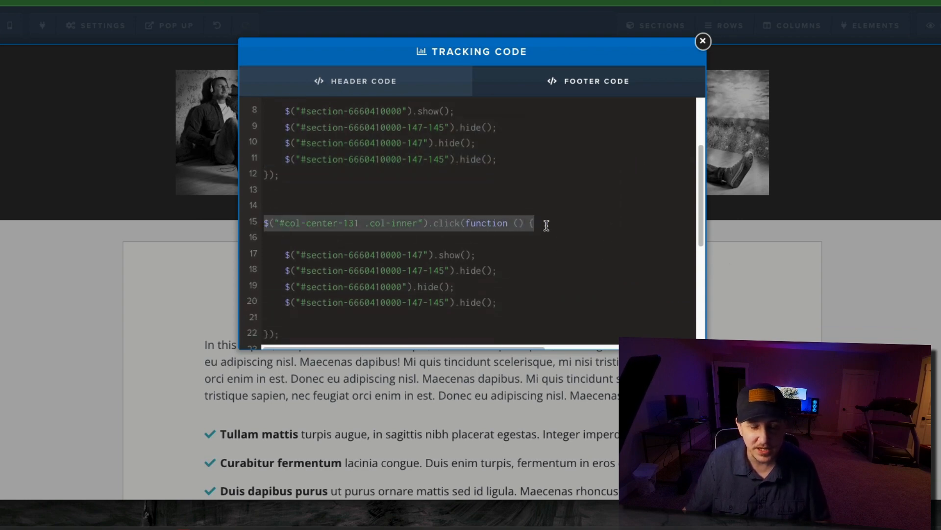
{"action": "left_click_drag", "start_coordinate": [280, 255], "coordinate": [504, 256]}
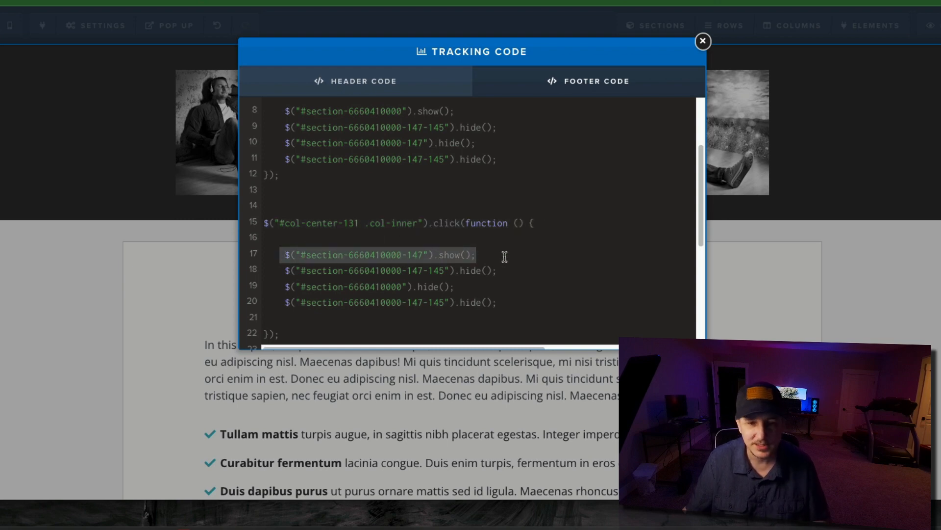
{"action": "left_click_drag", "start_coordinate": [282, 270], "coordinate": [619, 319]}
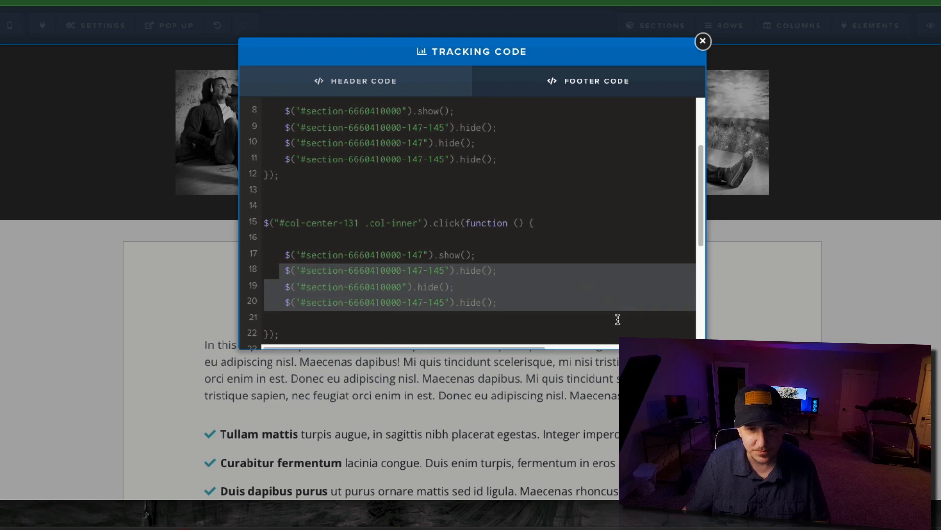
- Examine the click function for #col-right-120 and the sections it shows and hides
{"action": "scroll", "coordinate": [587, 265], "scroll_direction": "down", "scroll_amount": 5}
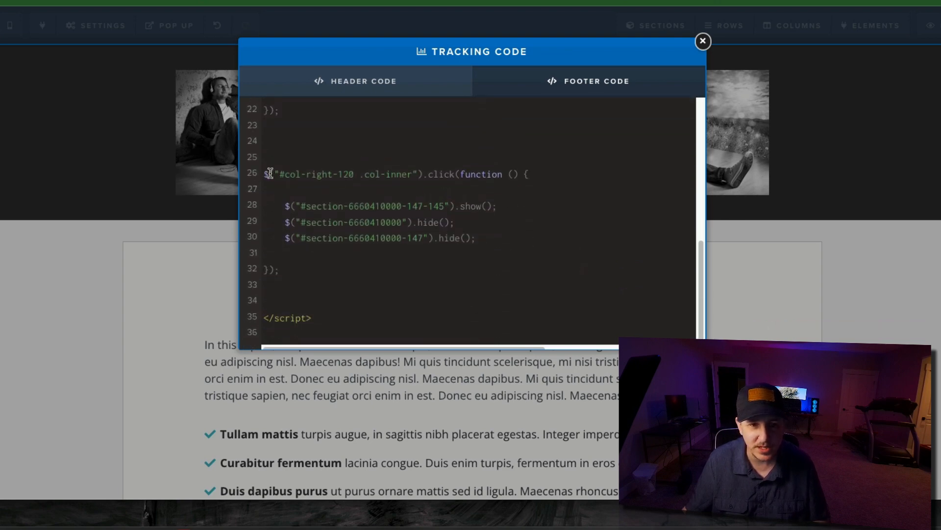
{"action": "left_click_drag", "start_coordinate": [262, 176], "coordinate": [524, 175]}
{"action": "left_click", "coordinate": [613, 205]}
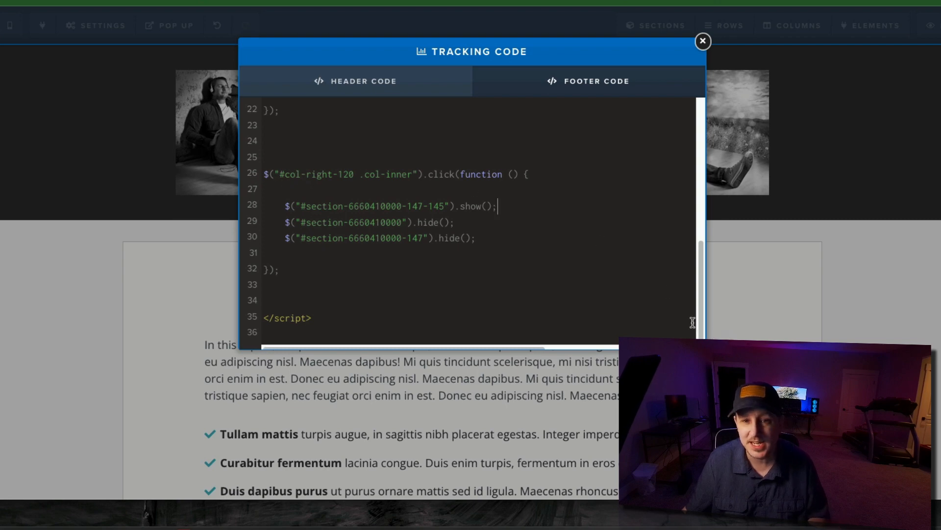
{"action": "left_click_drag", "start_coordinate": [282, 175], "coordinate": [414, 172]}
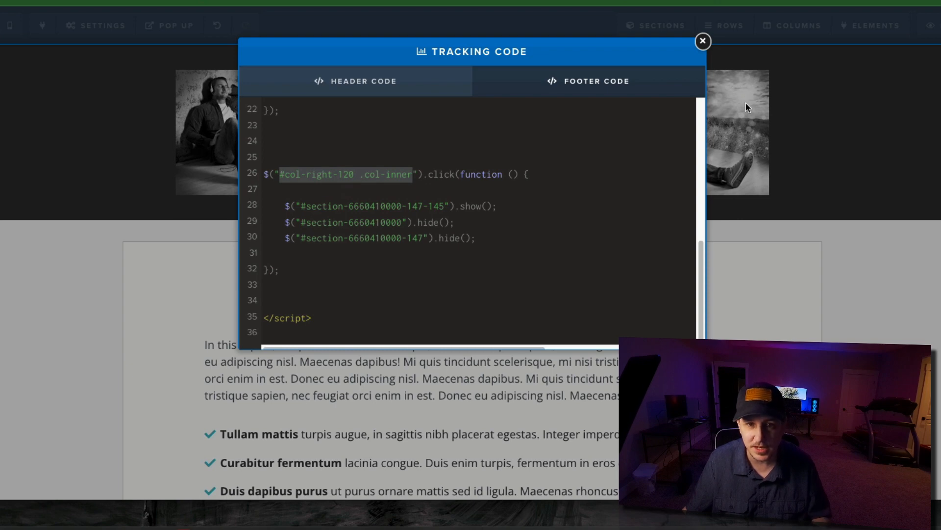
{"action": "left_click", "coordinate": [333, 207]}
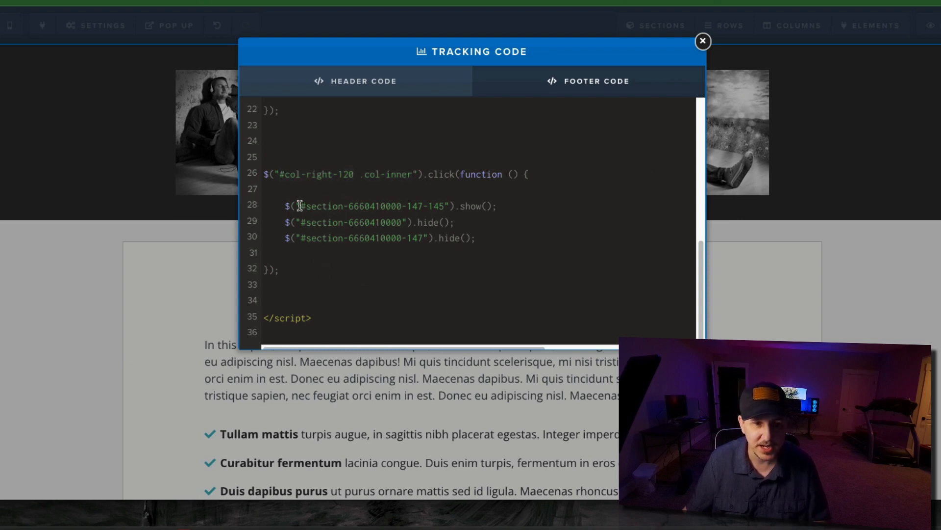
{"action": "left_click_drag", "start_coordinate": [300, 205], "coordinate": [454, 250]}
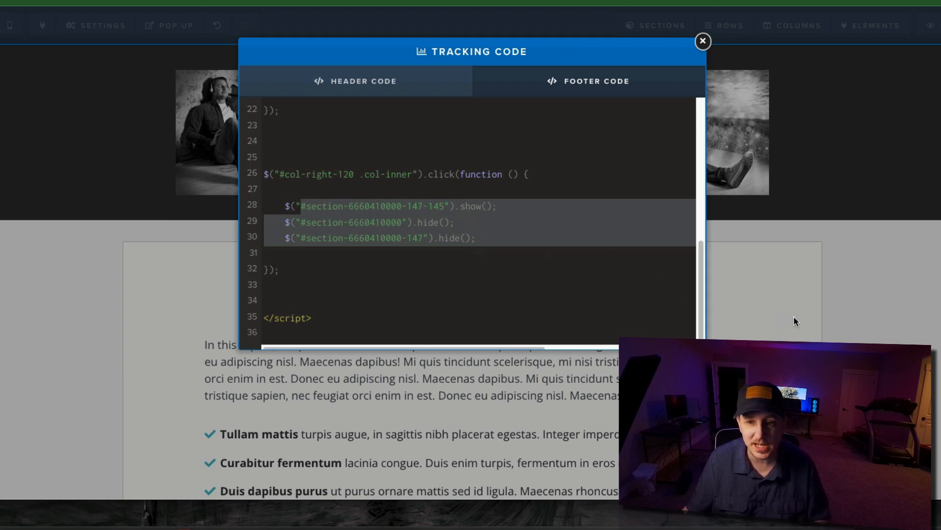
- Switch to the demo page and test the photo toggles by selecting the center, left, center and right photos in turn
{"action": "left_click", "coordinate": [893, 304]}
{"action": "key", "text": "ctrl+Tab"}
{"action": "scroll", "coordinate": [588, 245], "scroll_direction": "down", "scroll_amount": 2}
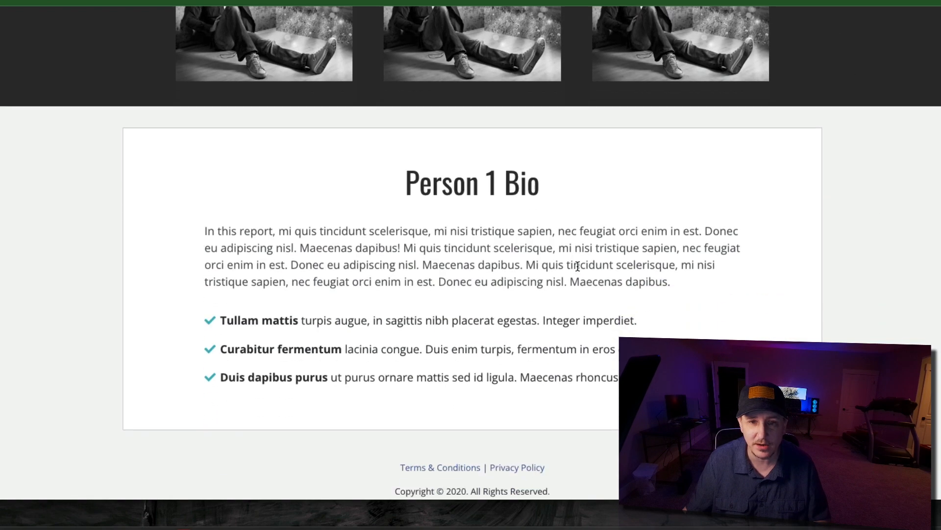
{"action": "scroll", "coordinate": [578, 265], "scroll_direction": "up", "scroll_amount": 2}
{"action": "left_click", "coordinate": [489, 107]}
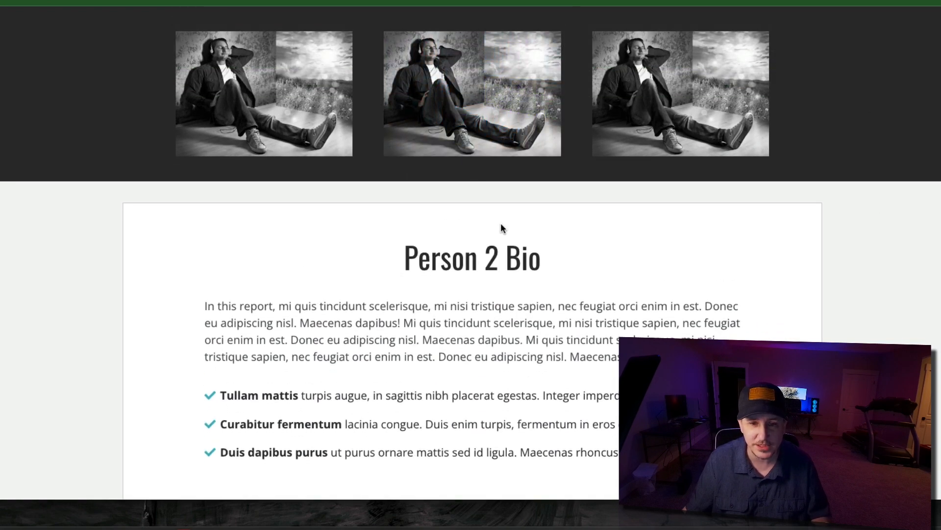
{"action": "left_click", "coordinate": [320, 116]}
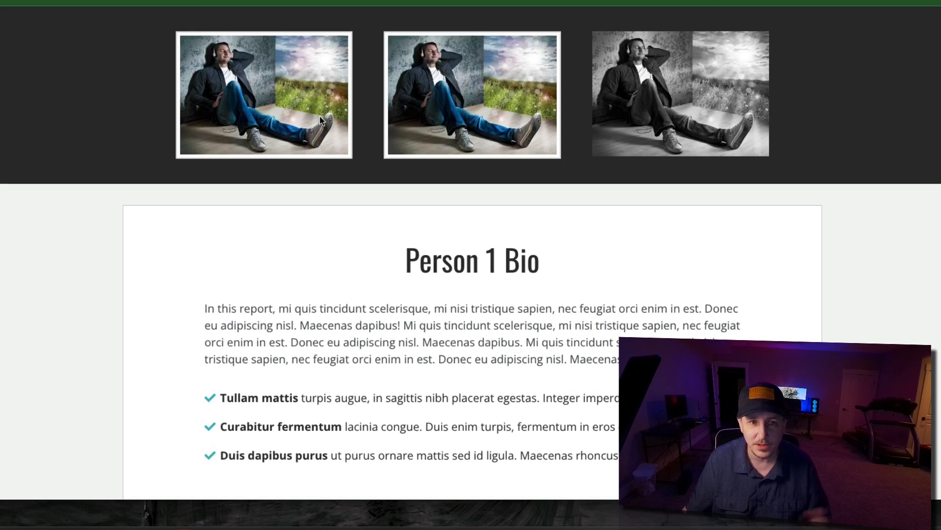
{"action": "left_click", "coordinate": [468, 108]}
{"action": "left_click", "coordinate": [637, 114]}
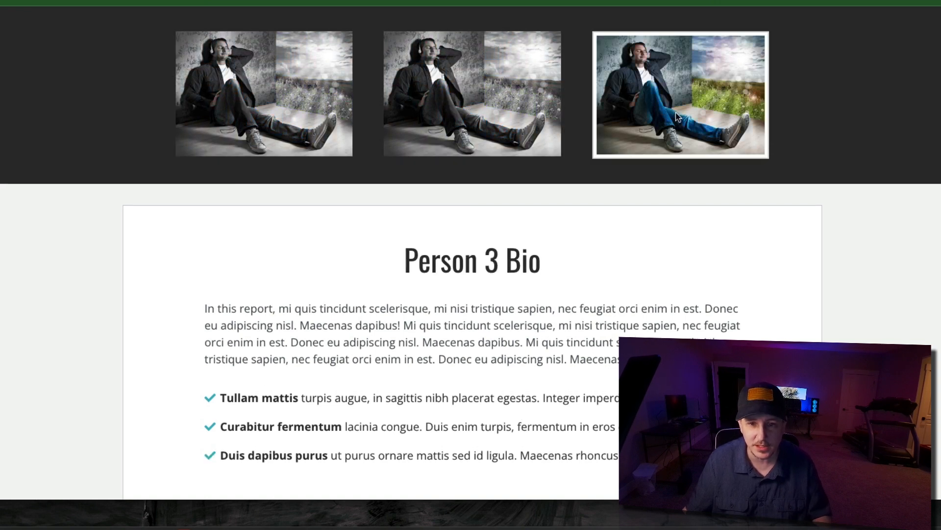
- Look over the Person 3 bio on the demo page and the photo row and stacked bio sections in the page editor
{"action": "scroll", "coordinate": [665, 269], "scroll_direction": "down", "scroll_amount": 1}
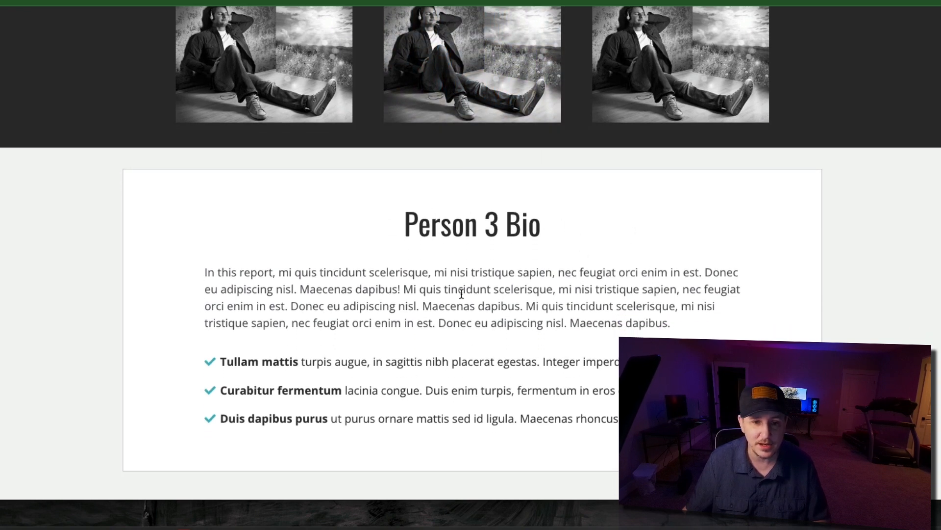
{"action": "scroll", "coordinate": [589, 223], "scroll_direction": "down", "scroll_amount": 2}
{"action": "scroll", "coordinate": [538, 221], "scroll_direction": "up", "scroll_amount": 1}
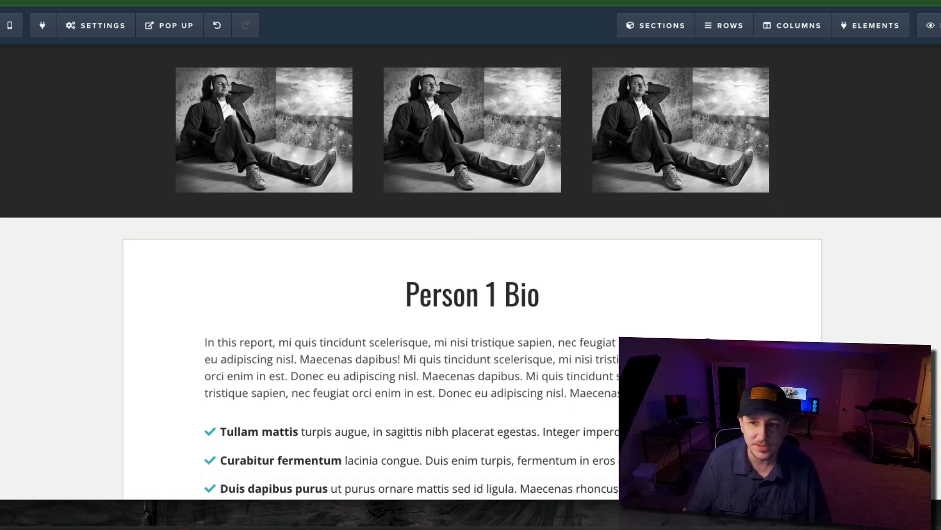
{"action": "mouse_move", "coordinate": [141, 28]}
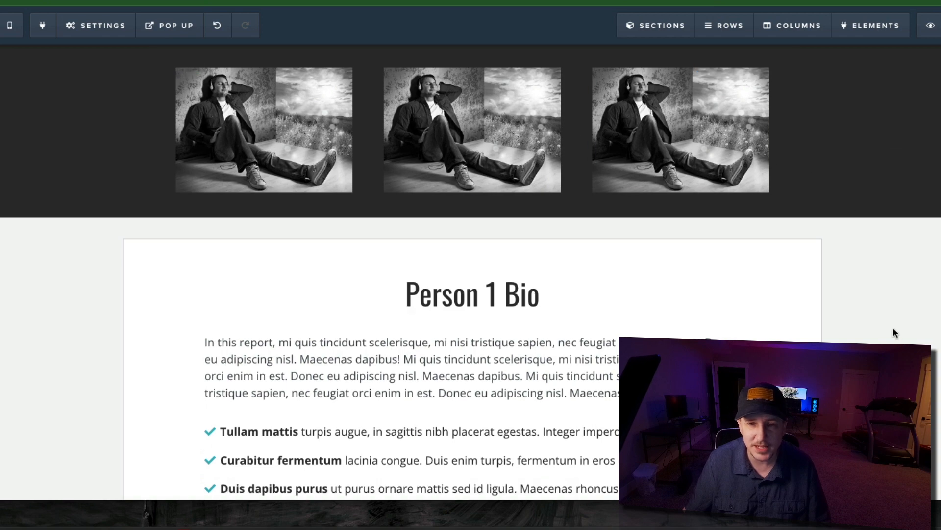
{"action": "scroll", "coordinate": [868, 320], "scroll_direction": "down", "scroll_amount": 5}
{"action": "scroll", "coordinate": [867, 320], "scroll_direction": "down", "scroll_amount": 10}
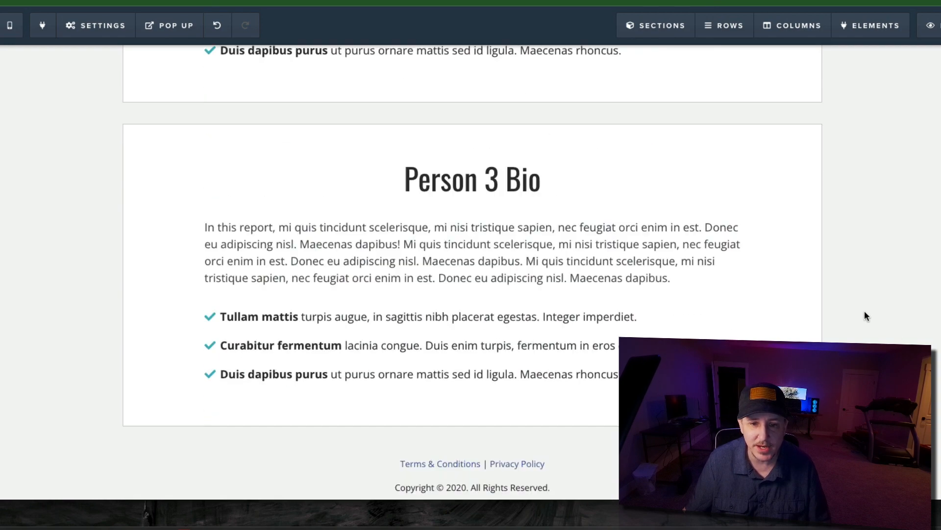
{"action": "scroll", "coordinate": [860, 314], "scroll_direction": "up", "scroll_amount": 2}
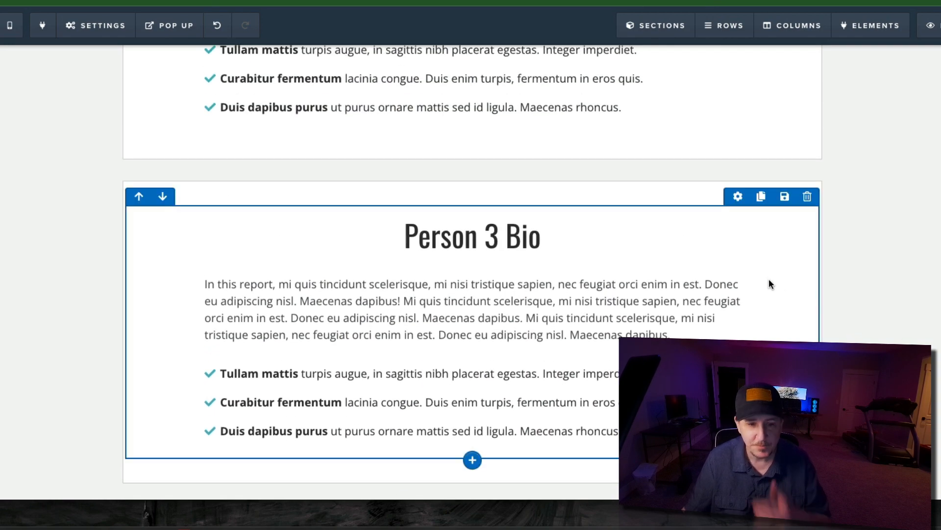
{"action": "scroll", "coordinate": [575, 262], "scroll_direction": "up", "scroll_amount": 4}
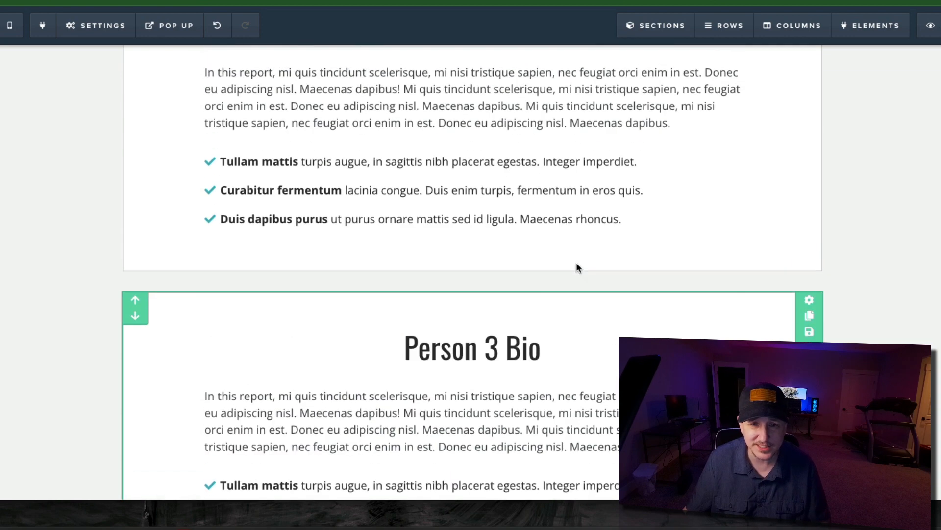
{"action": "scroll", "coordinate": [574, 263], "scroll_direction": "up", "scroll_amount": 9}
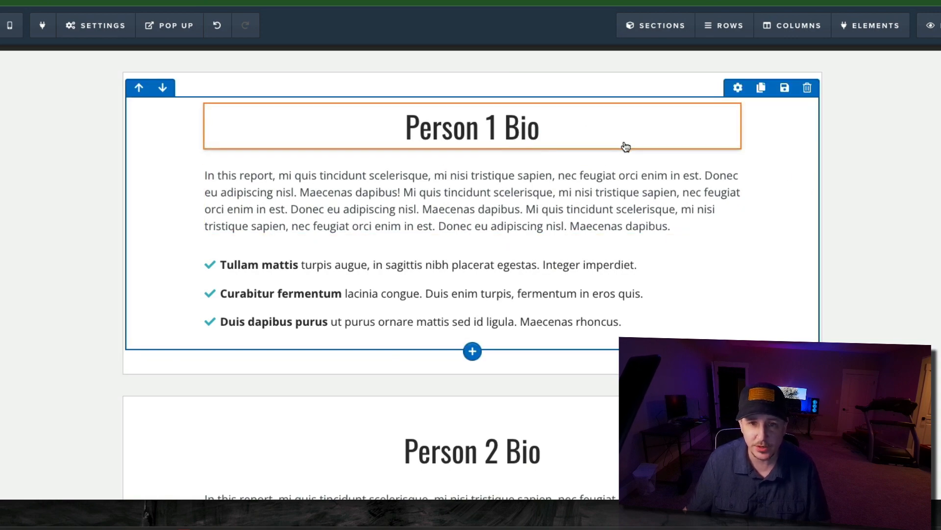
{"action": "scroll", "coordinate": [625, 147], "scroll_direction": "up", "scroll_amount": 4}
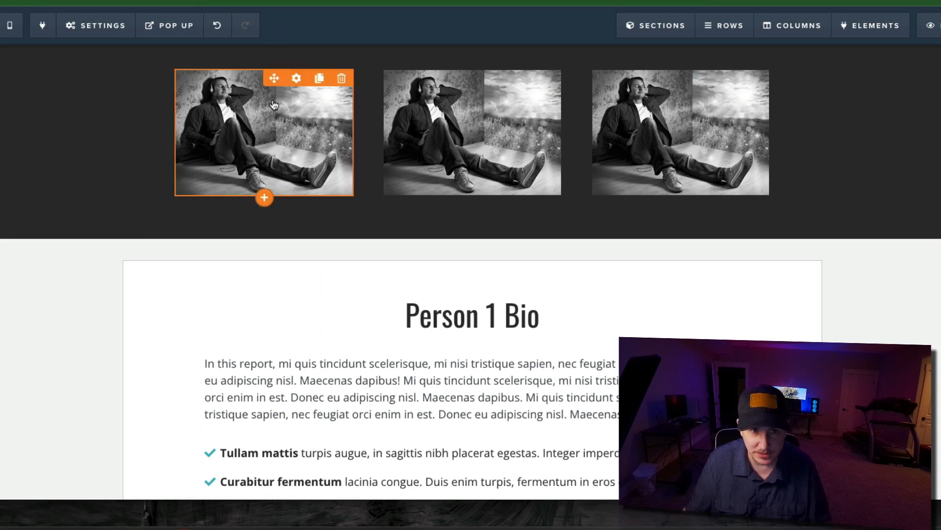
{"action": "left_click", "coordinate": [891, 32]}
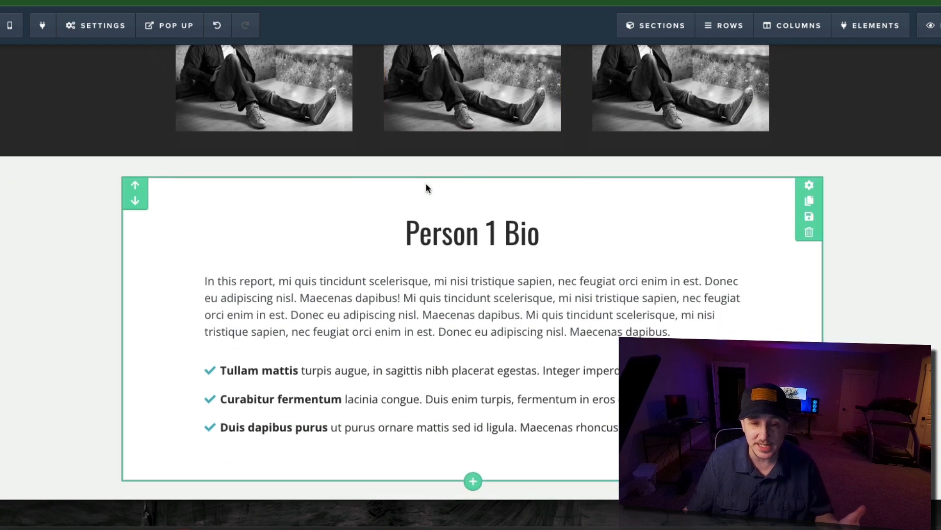
{"action": "mouse_move", "coordinate": [842, 43]}
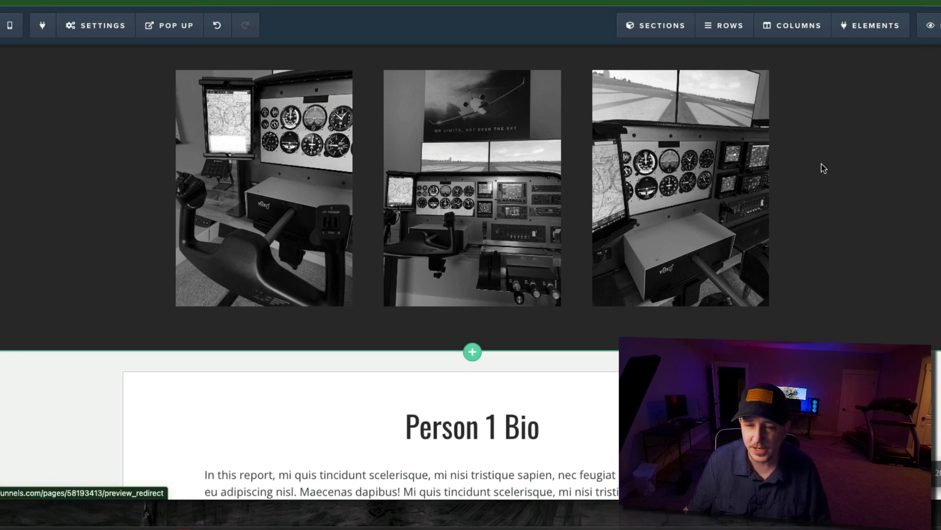
- Change the Person 1 Bio heading to "Painting #1 Info"
{"action": "scroll", "coordinate": [822, 164], "scroll_direction": "down", "scroll_amount": 5}
{"action": "scroll", "coordinate": [637, 164], "scroll_direction": "down", "scroll_amount": 2}
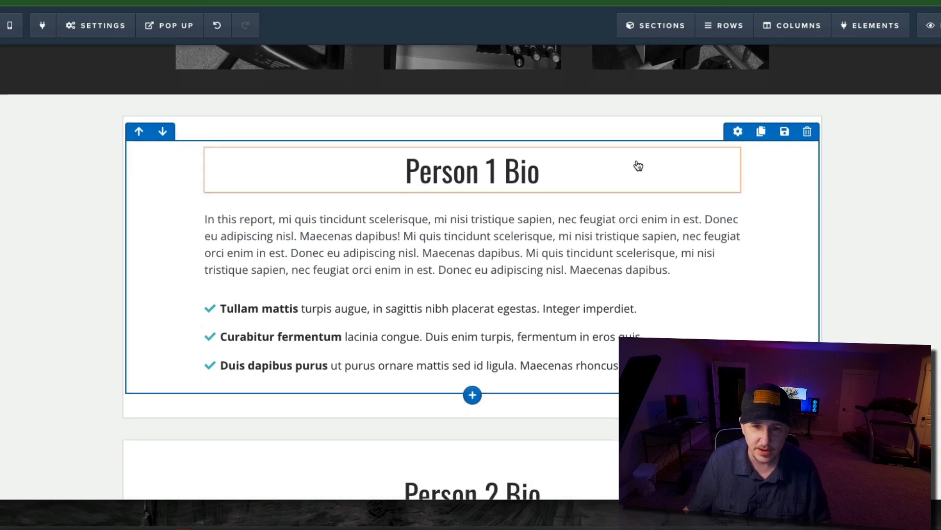
{"action": "scroll", "coordinate": [422, 139], "scroll_direction": "up", "scroll_amount": 6}
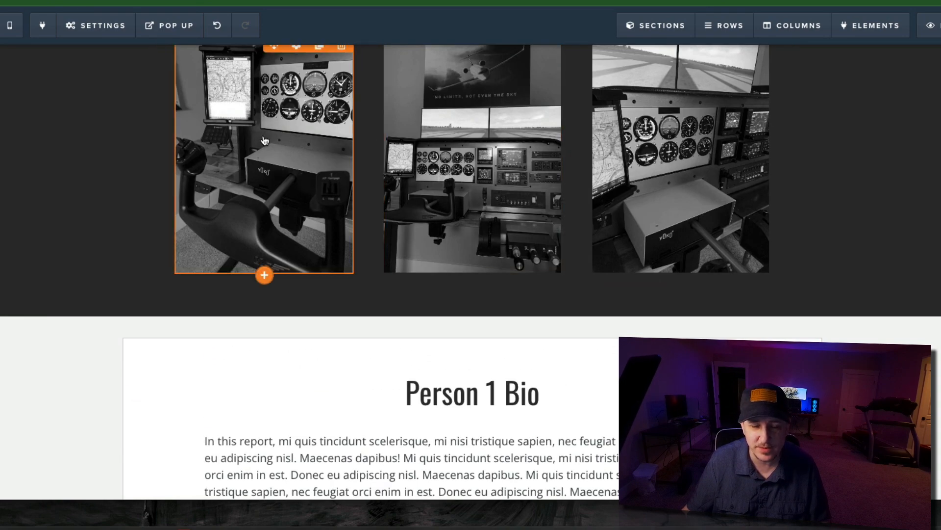
{"action": "scroll", "coordinate": [441, 123], "scroll_direction": "down", "scroll_amount": 5}
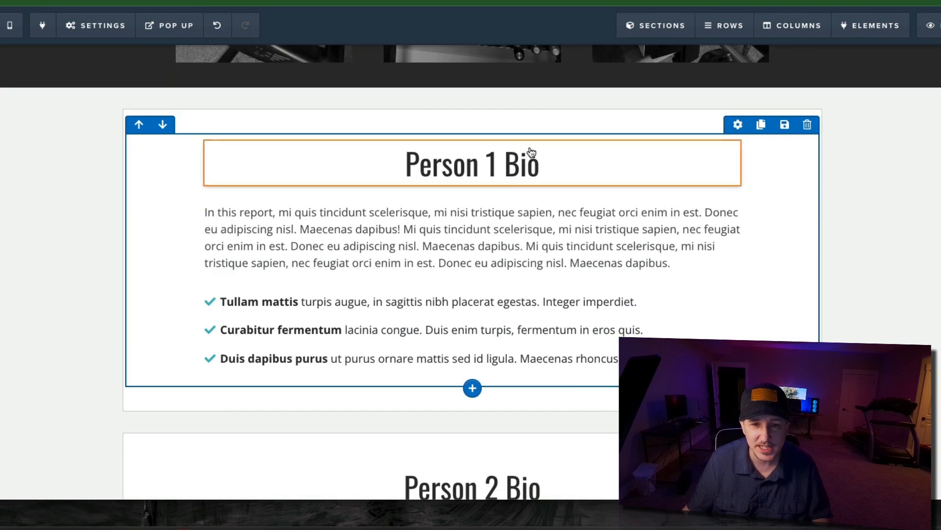
{"action": "triple_click", "coordinate": [511, 163]}
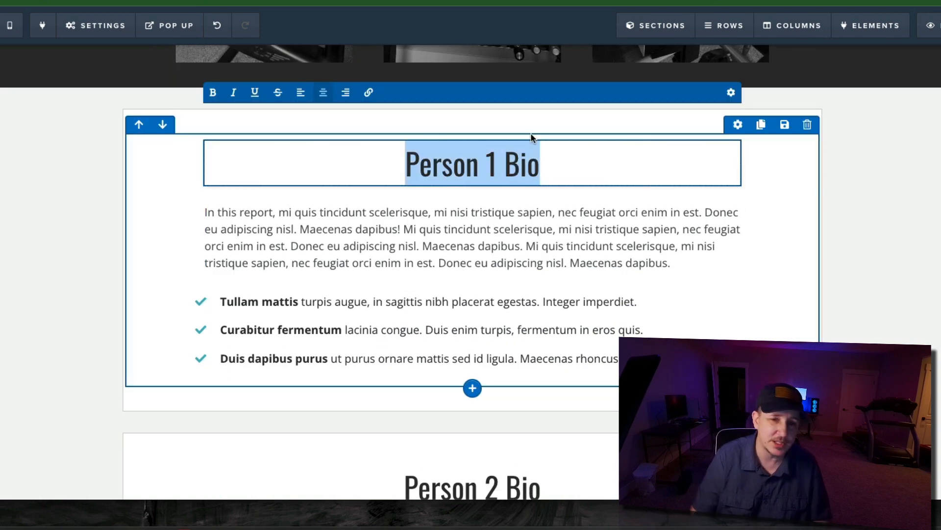
{"action": "type", "text": "Painting #1"}
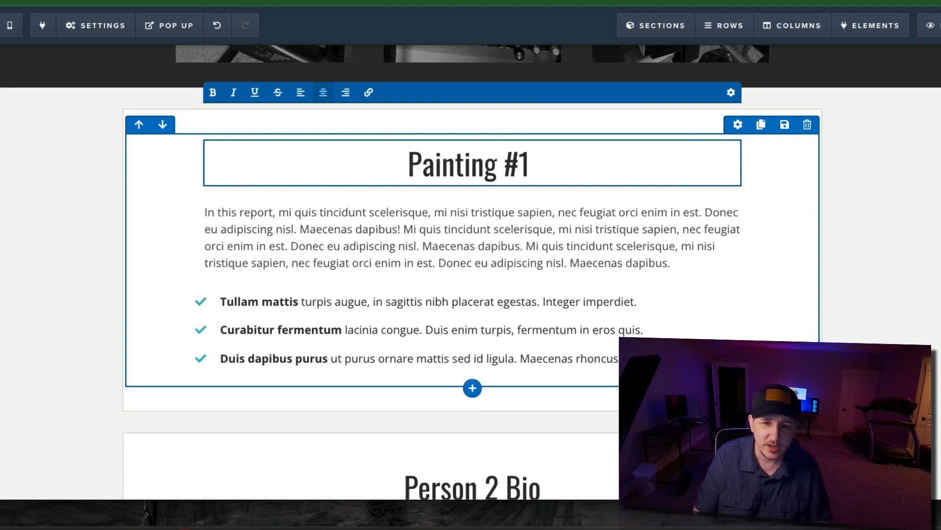
{"action": "type", "text": " Info"}
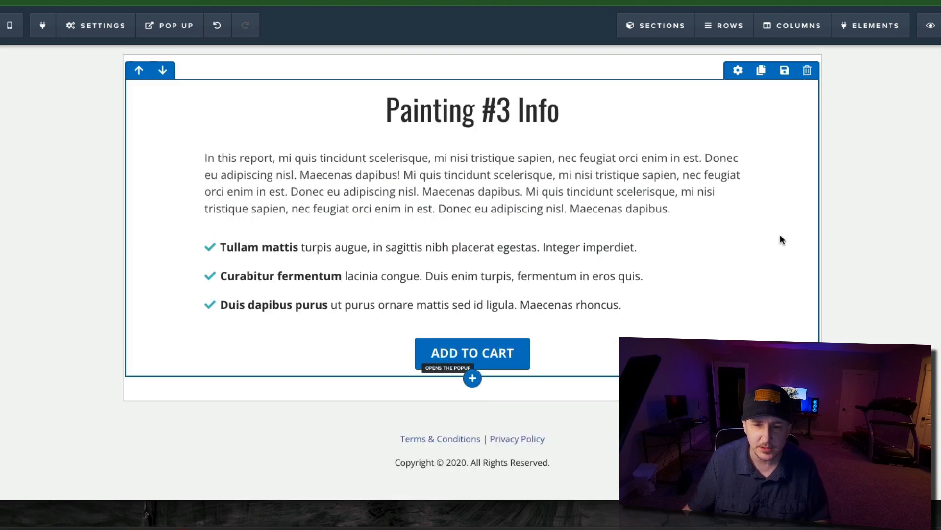
- Show the page's pop-up for the Add to Cart buttons and add a one-column row to it
{"action": "scroll", "coordinate": [782, 237], "scroll_direction": "up", "scroll_amount": 5}
{"action": "scroll", "coordinate": [687, 236], "scroll_direction": "up", "scroll_amount": 8}
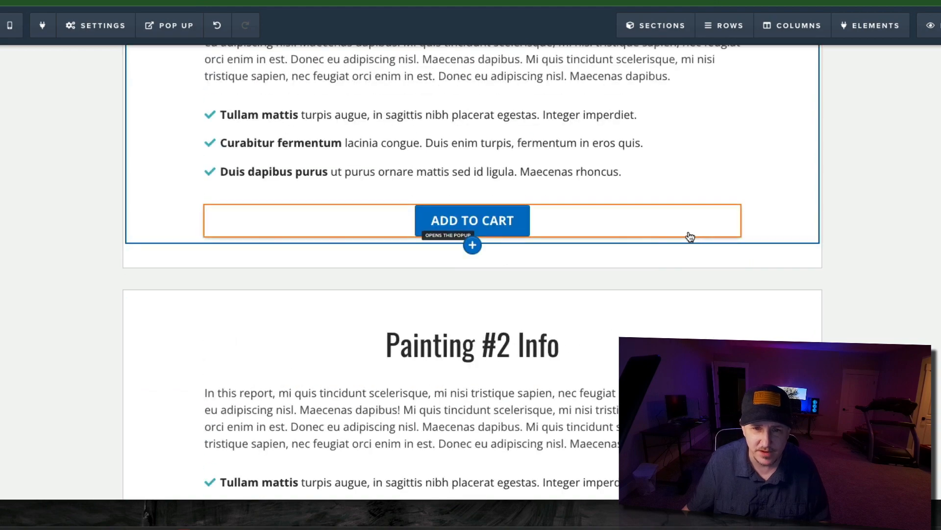
{"action": "scroll", "coordinate": [532, 227], "scroll_direction": "down", "scroll_amount": 2}
{"action": "scroll", "coordinate": [506, 235], "scroll_direction": "down", "scroll_amount": 12}
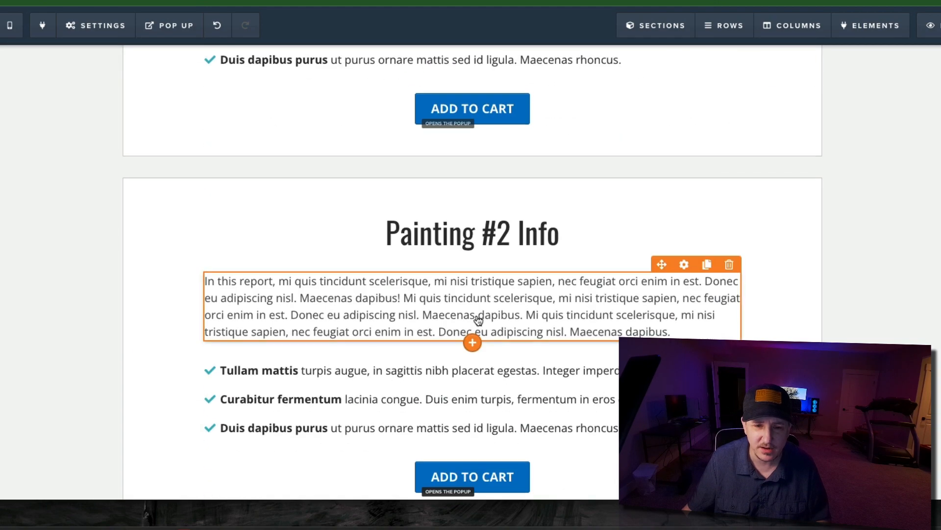
{"action": "scroll", "coordinate": [495, 325], "scroll_direction": "up", "scroll_amount": 5}
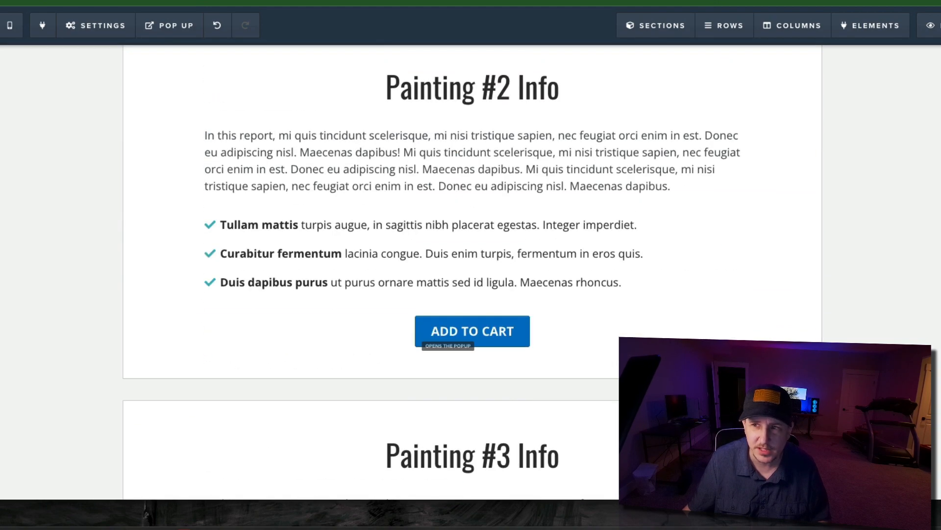
{"action": "left_click", "coordinate": [169, 25]}
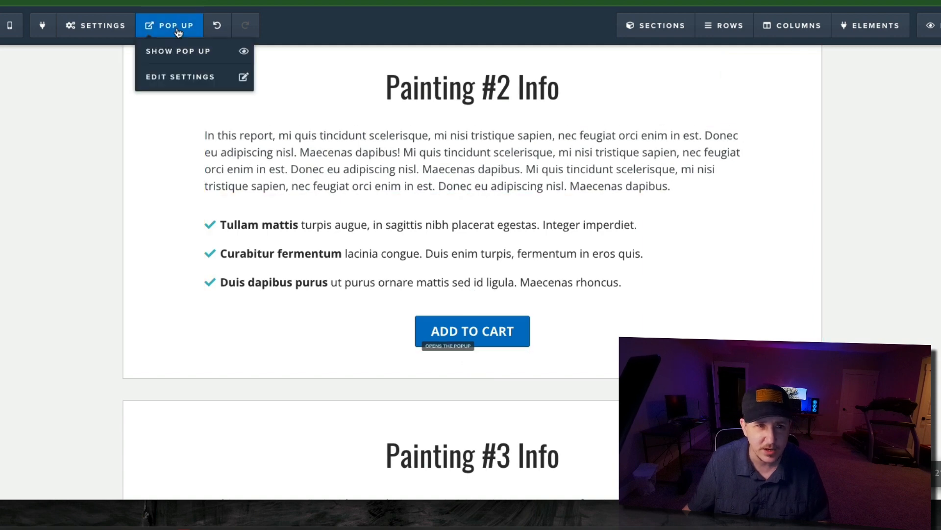
{"action": "left_click", "coordinate": [181, 56]}
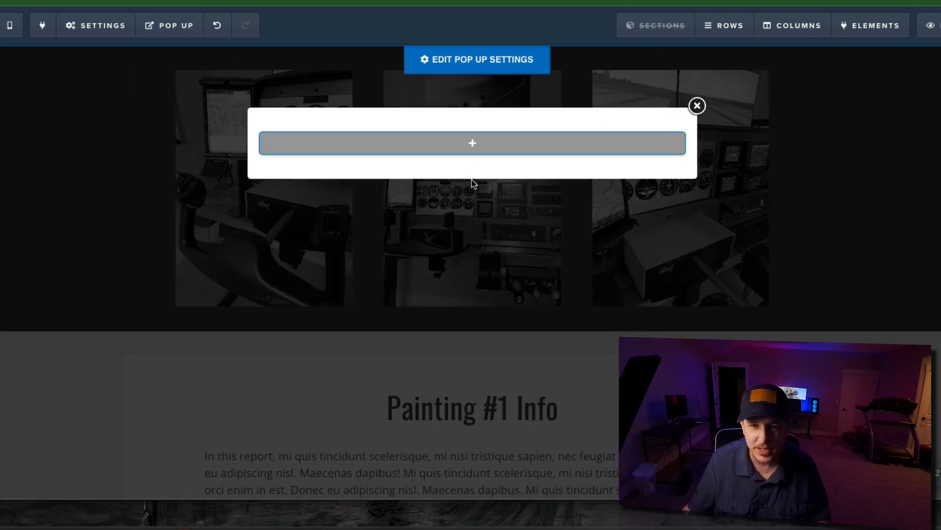
{"action": "left_click", "coordinate": [471, 143]}
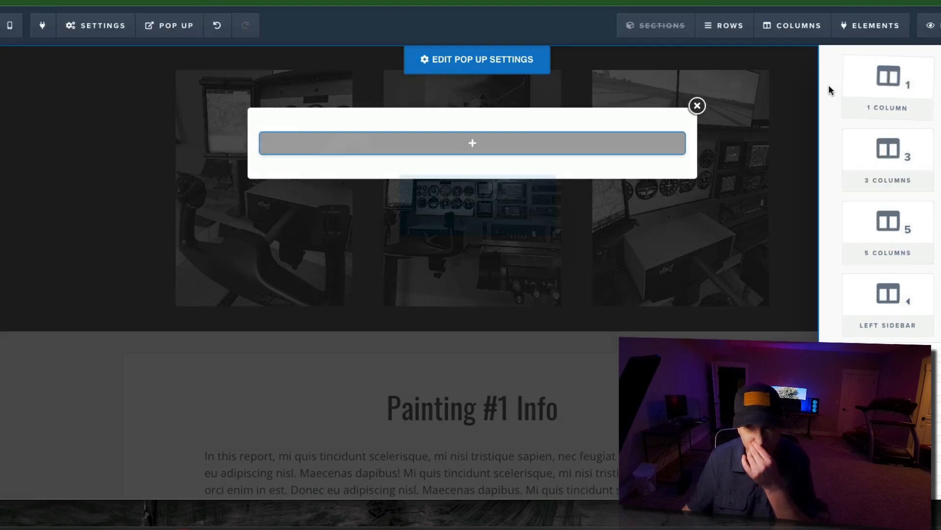
{"action": "left_click", "coordinate": [829, 86]}
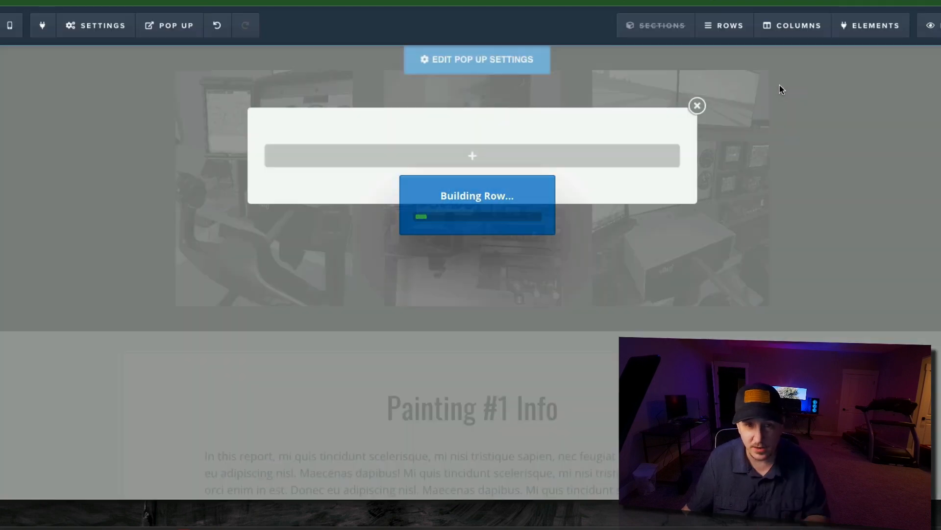
- Add an Order Select element to the new pop-up row and close the pop-up
{"action": "left_click", "coordinate": [484, 161]}
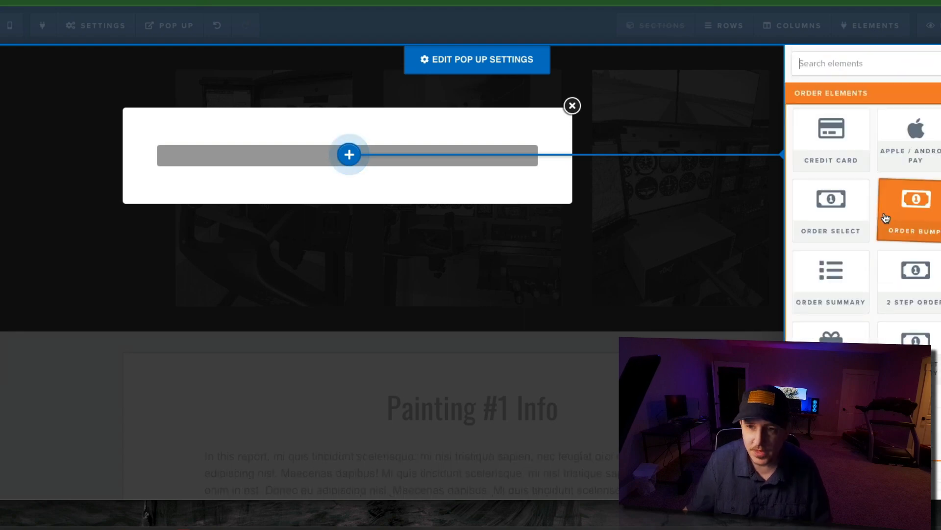
{"action": "scroll", "coordinate": [882, 212], "scroll_direction": "down", "scroll_amount": 4}
{"action": "scroll", "coordinate": [879, 211], "scroll_direction": "up", "scroll_amount": 5}
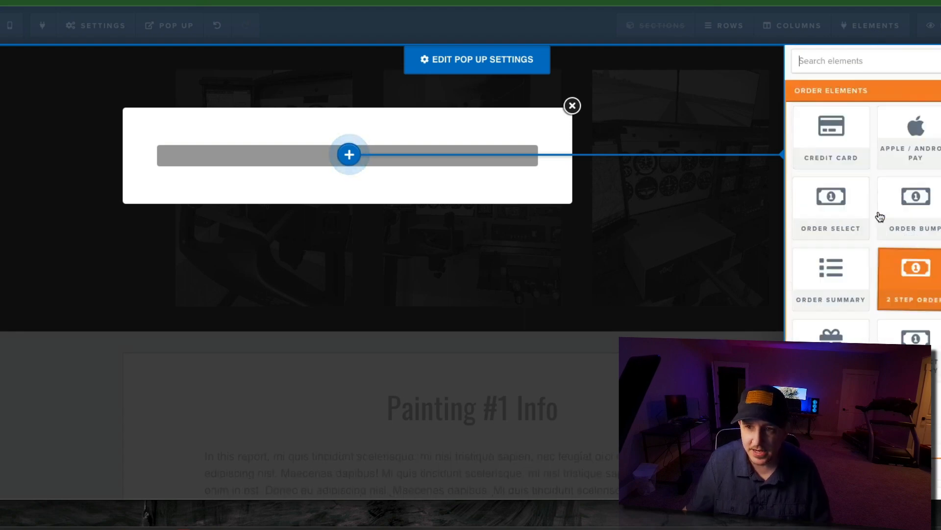
{"action": "left_click", "coordinate": [831, 200]}
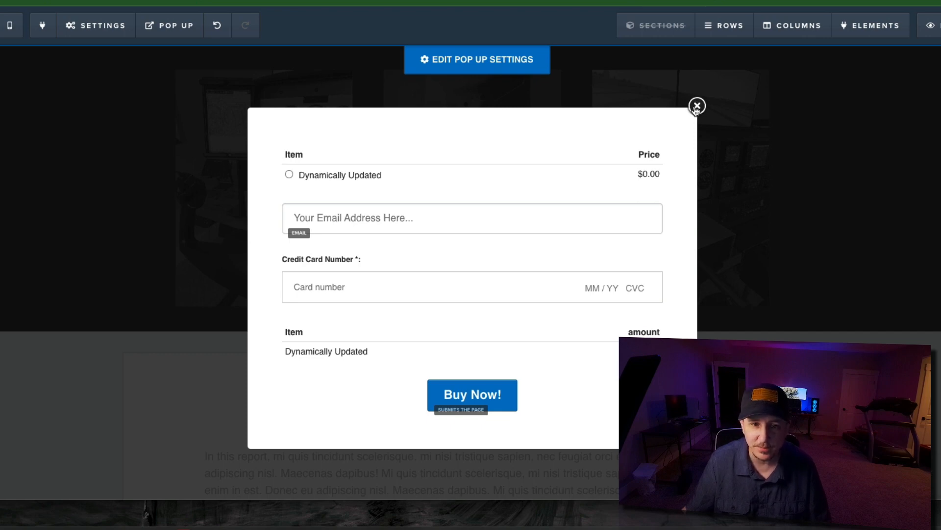
{"action": "left_click", "coordinate": [696, 106]}
- Switch to the CF Pro Tools dashboard and search the account's add-ons for "select product on click"
{"action": "scroll", "coordinate": [457, 188], "scroll_direction": "down", "scroll_amount": 1}
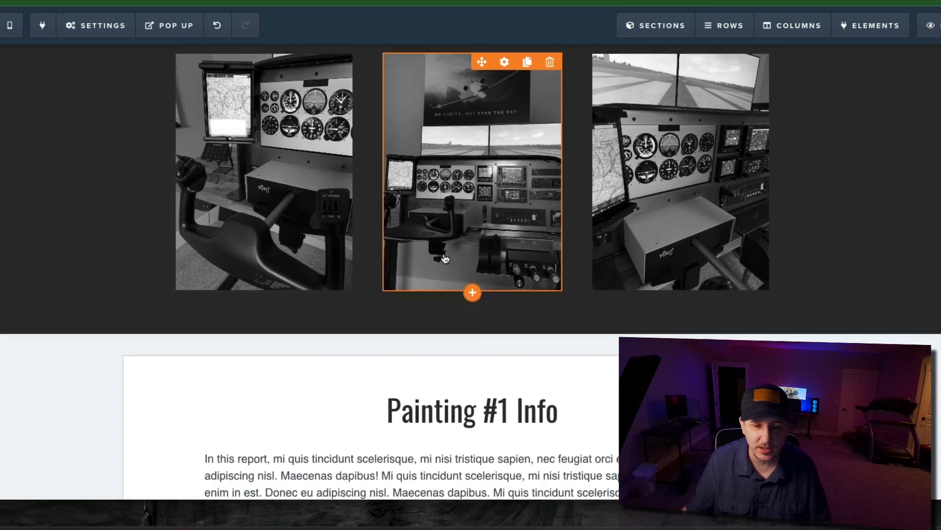
{"action": "scroll", "coordinate": [457, 187], "scroll_direction": "down", "scroll_amount": 6}
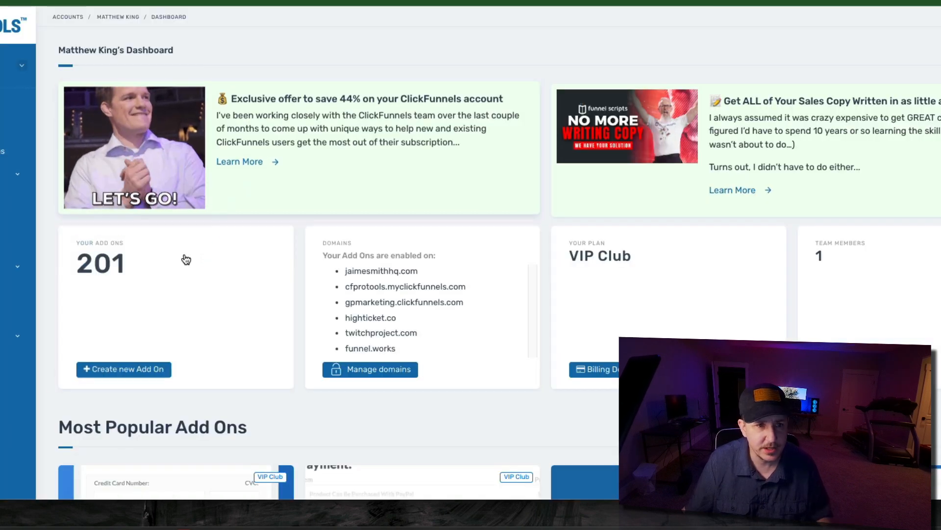
{"action": "left_click", "coordinate": [101, 255]}
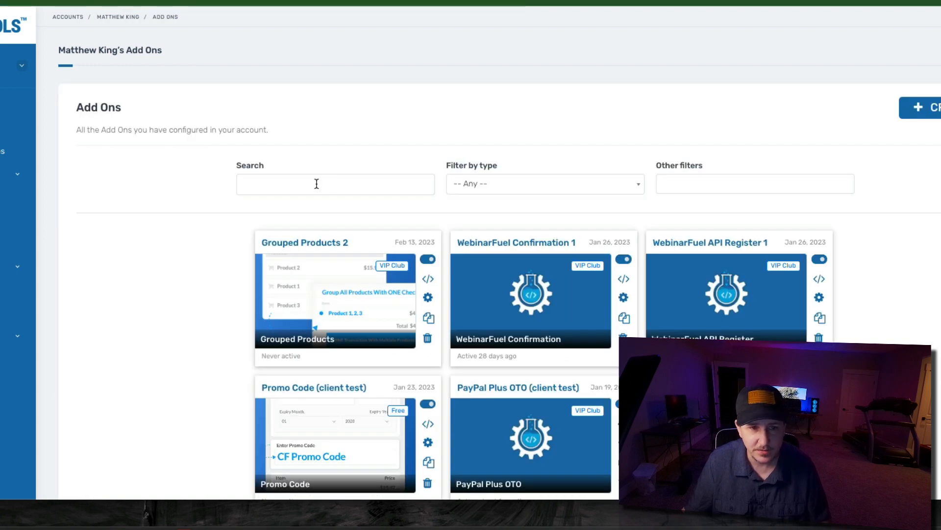
{"action": "left_click", "coordinate": [318, 183]}
{"action": "type", "text": "s"}
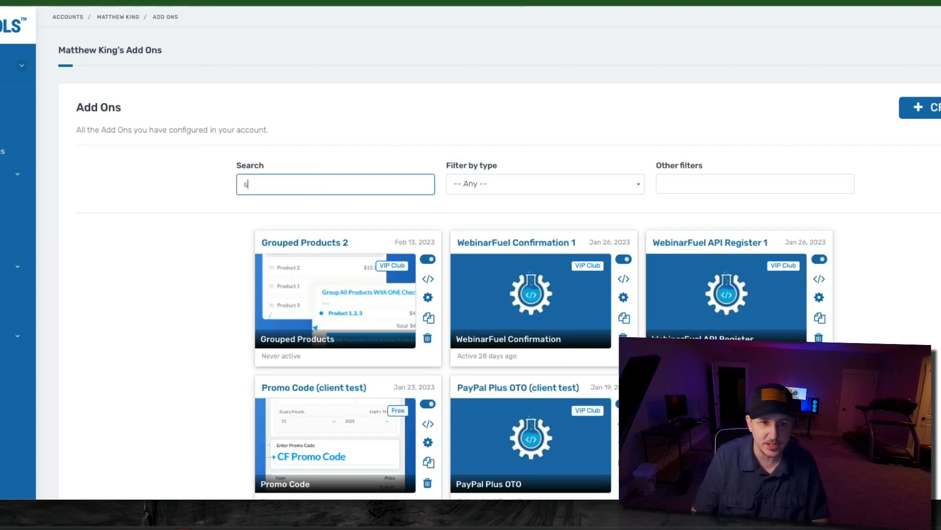
{"action": "type", "text": "elect product on click"}
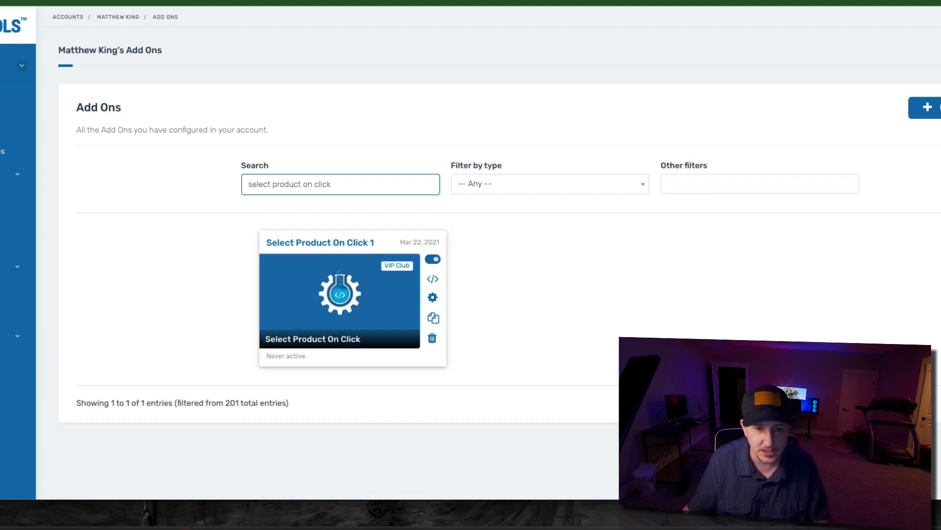
- Open the Select Product On Click 1 add-on and copy its script code
{"action": "left_click", "coordinate": [353, 315]}
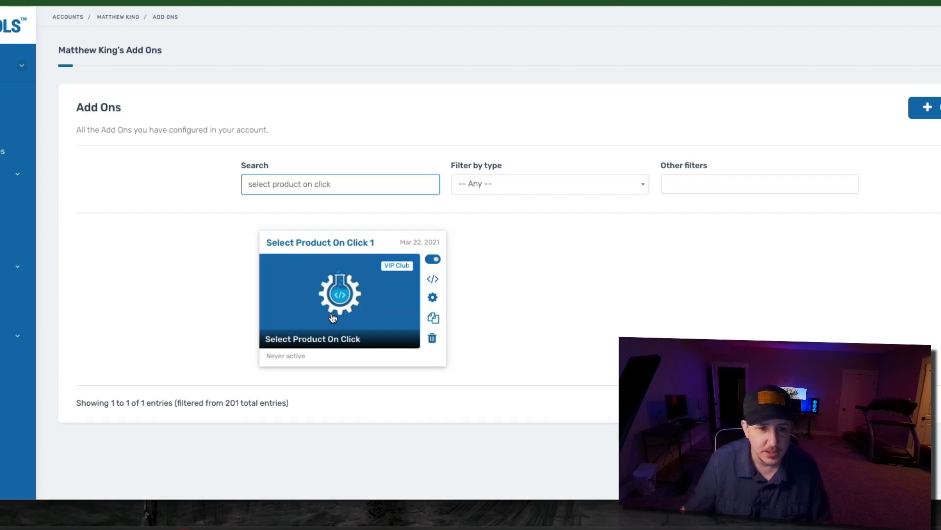
{"action": "left_click", "coordinate": [341, 297]}
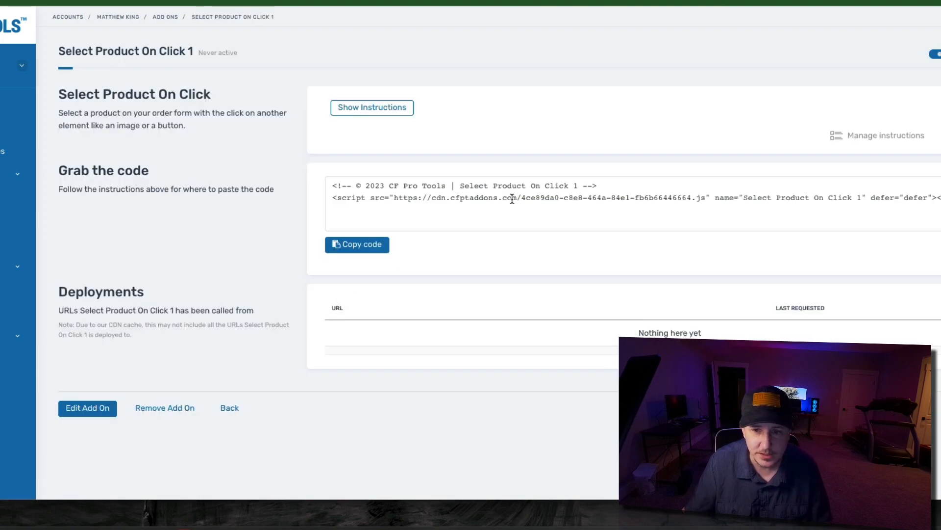
{"action": "left_click", "coordinate": [357, 244]}
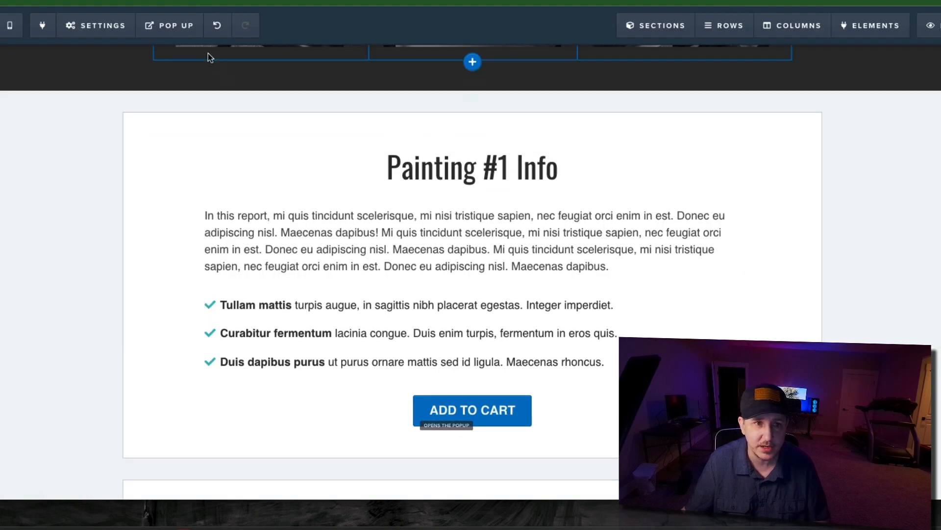
- Paste the Select Product On Click 1 script into the page's footer tracking code below the Hover Pair 2 script and close the editor
{"action": "left_click", "coordinate": [103, 27]}
{"action": "left_click", "coordinate": [104, 110]}
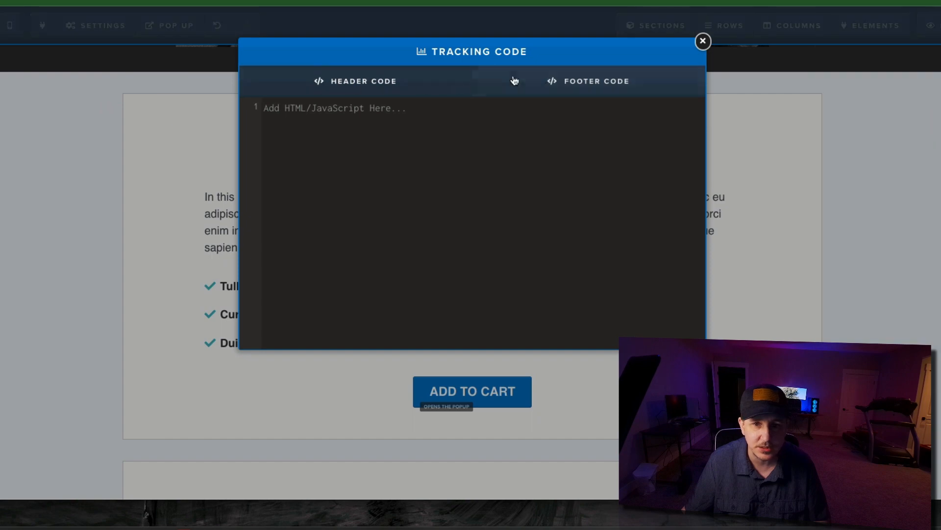
{"action": "left_click", "coordinate": [448, 152]}
{"action": "key", "text": "ctrl+v"}
{"action": "left_click", "coordinate": [317, 139]}
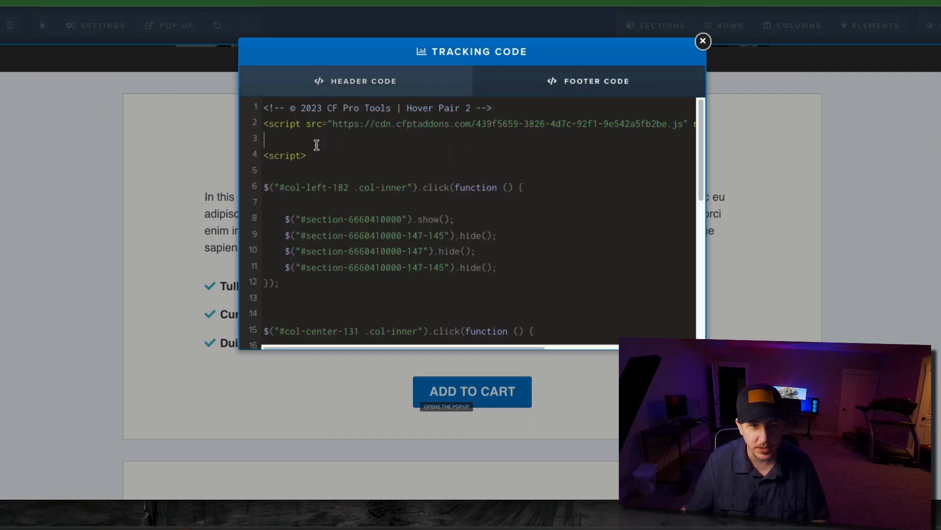
{"action": "key", "text": "ctrl+v"}
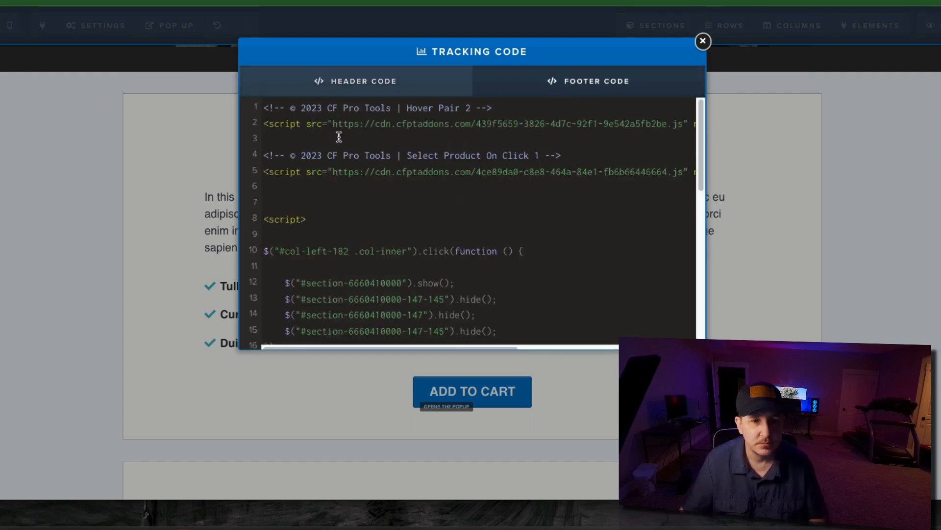
{"action": "left_click", "coordinate": [703, 41]}
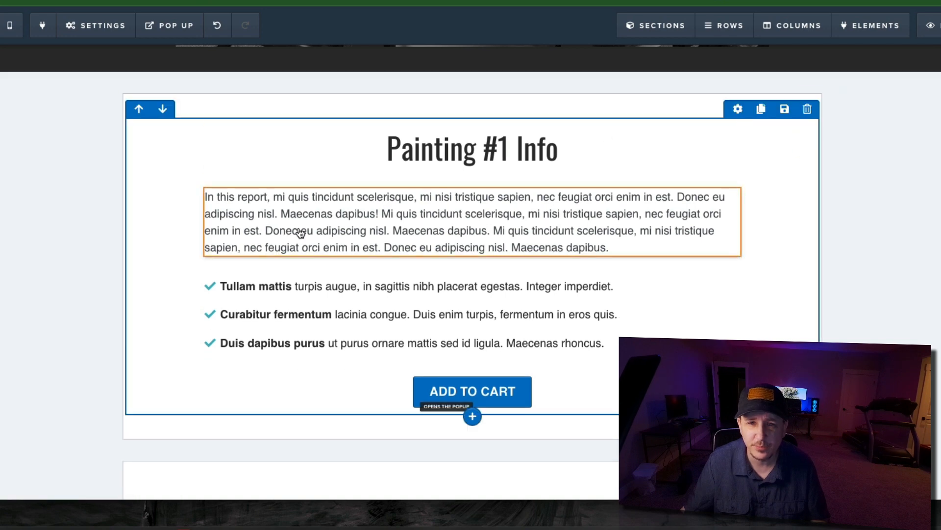
- Open the CSS info of the Add to Cart button in the Painting #1 Info section
{"action": "scroll", "coordinate": [526, 254], "scroll_direction": "down", "scroll_amount": 3}
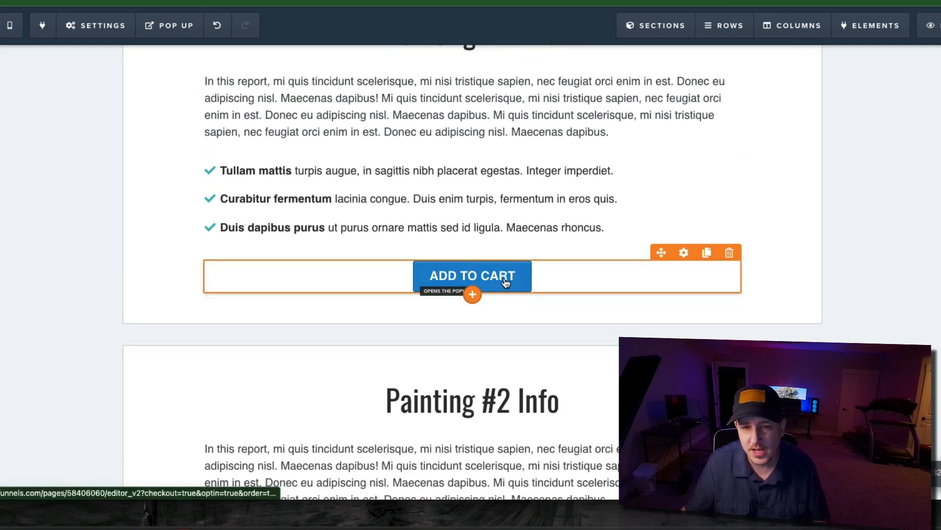
{"action": "left_click", "coordinate": [506, 283]}
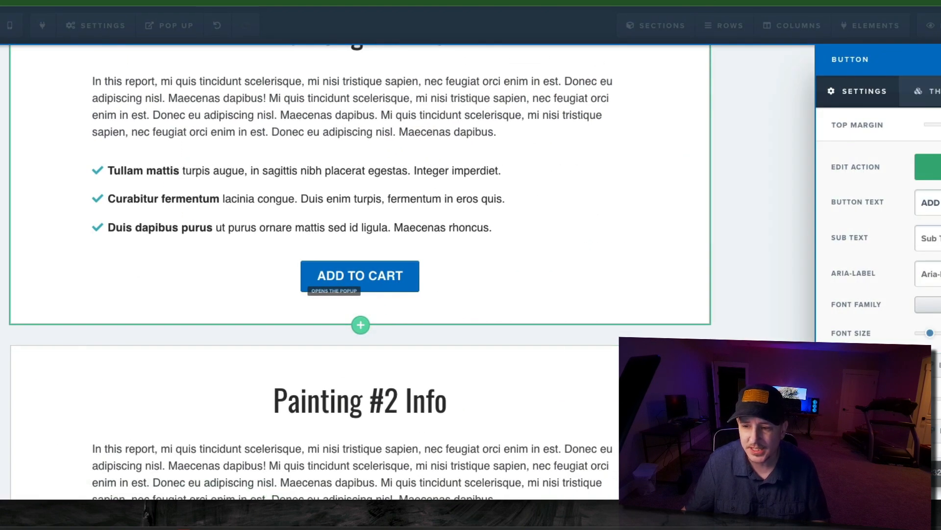
{"action": "left_click", "coordinate": [922, 473]}
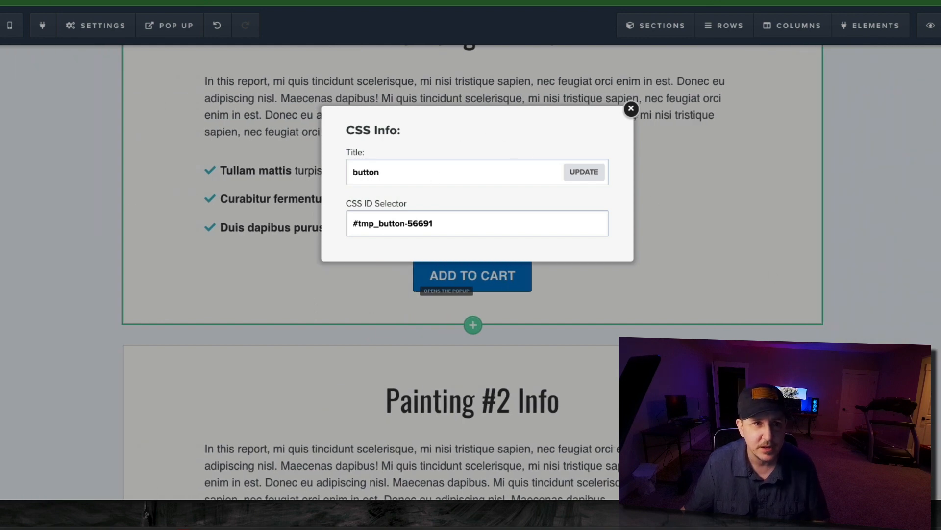
- Copy the CSS title template cf-select-product-xxxxxxxx from the add-on's instructions and return to the page editor
{"action": "key", "text": "ctrl+Tab"}
{"action": "triple_click", "coordinate": [237, 251]}
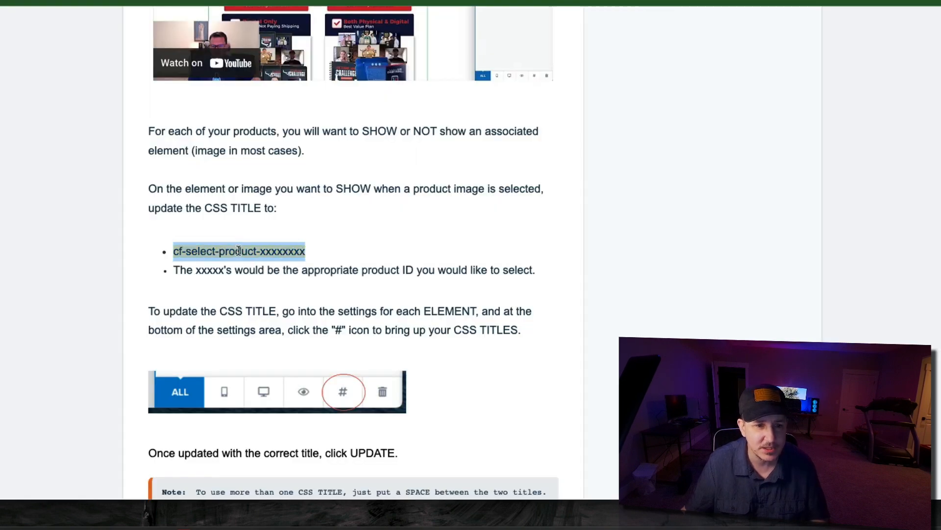
{"action": "right_click", "coordinate": [252, 251]}
{"action": "left_click", "coordinate": [346, 273]}
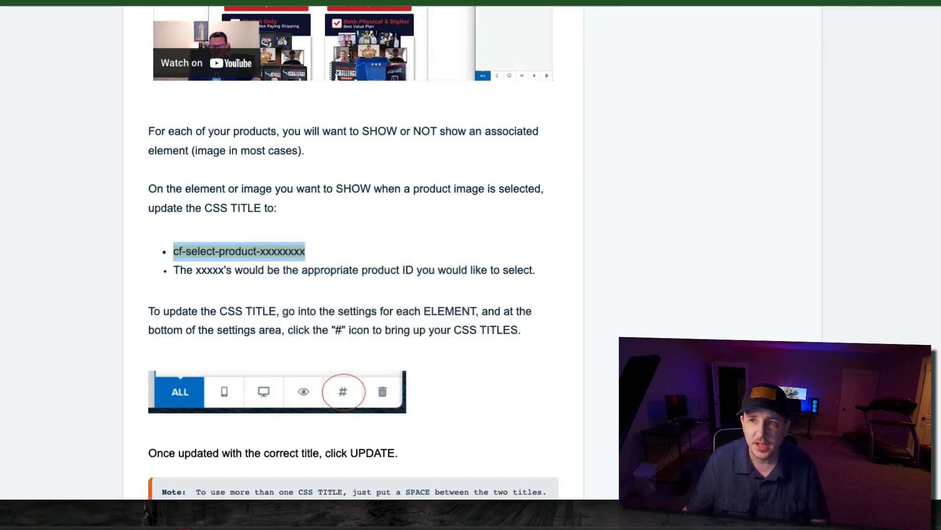
{"action": "key", "text": "ctrl+shift+Tab"}
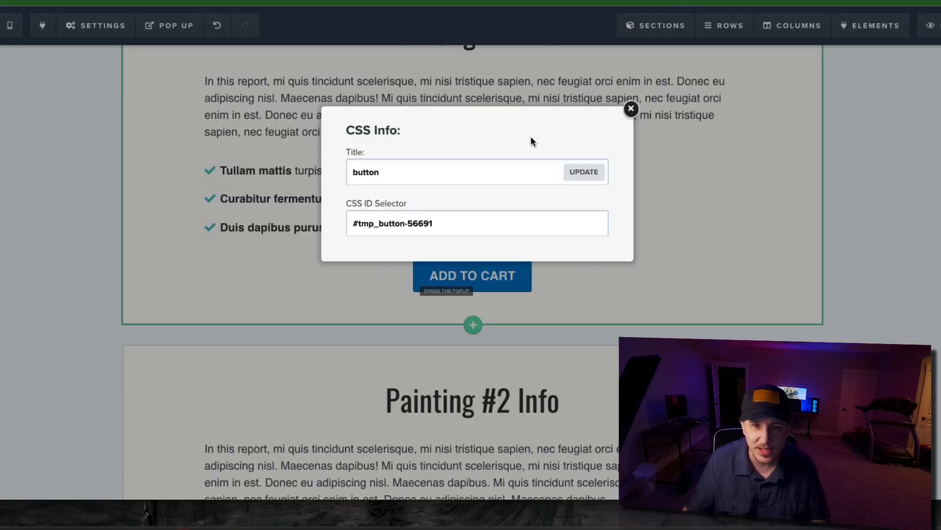
- Replace the Painting #1 button's CSS title with cf-select-product- followed by that painting's product ID and update it
{"action": "key", "text": "ctrl+a"}
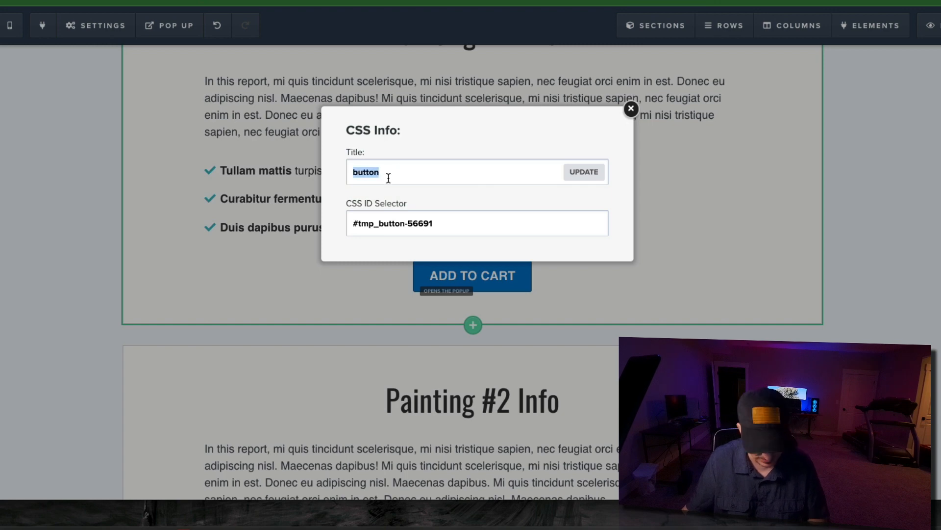
{"action": "key", "text": "ctrl+v"}
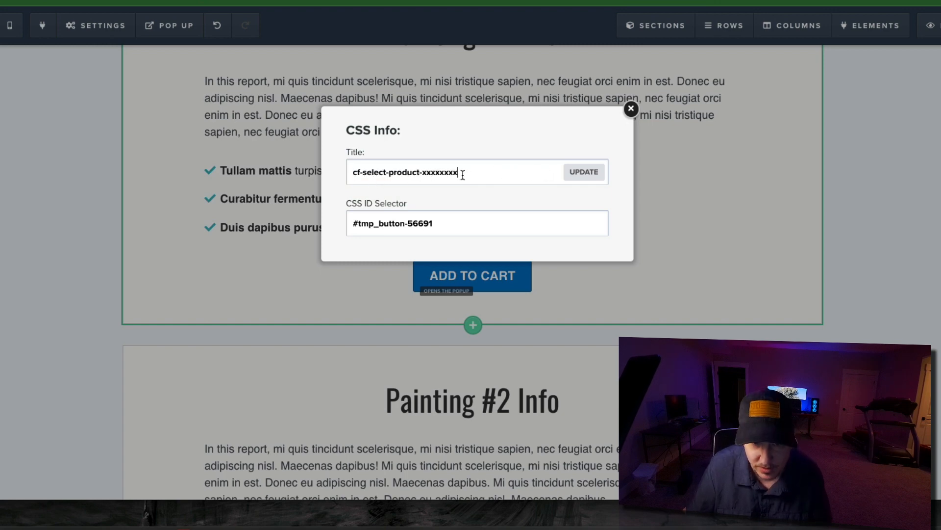
{"action": "left_click_drag", "start_coordinate": [462, 175], "coordinate": [423, 170]}
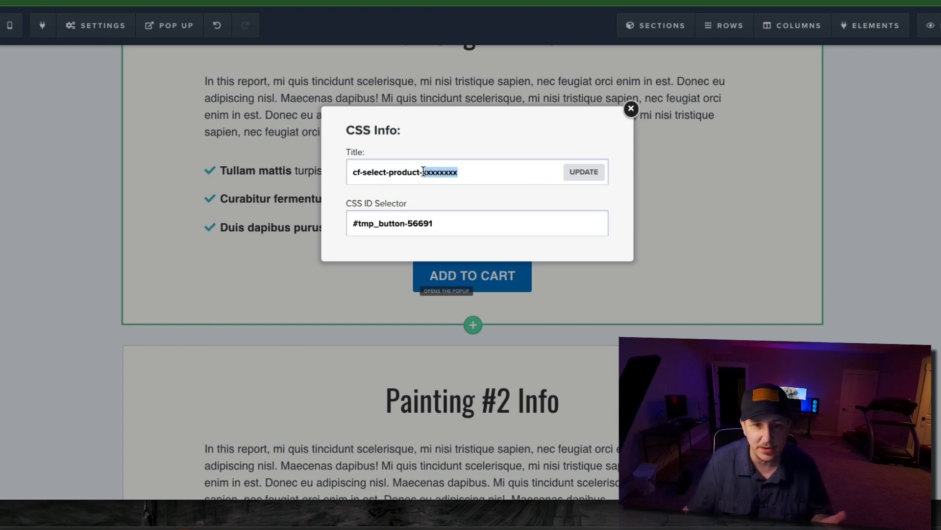
{"action": "left_click", "coordinate": [588, 174]}
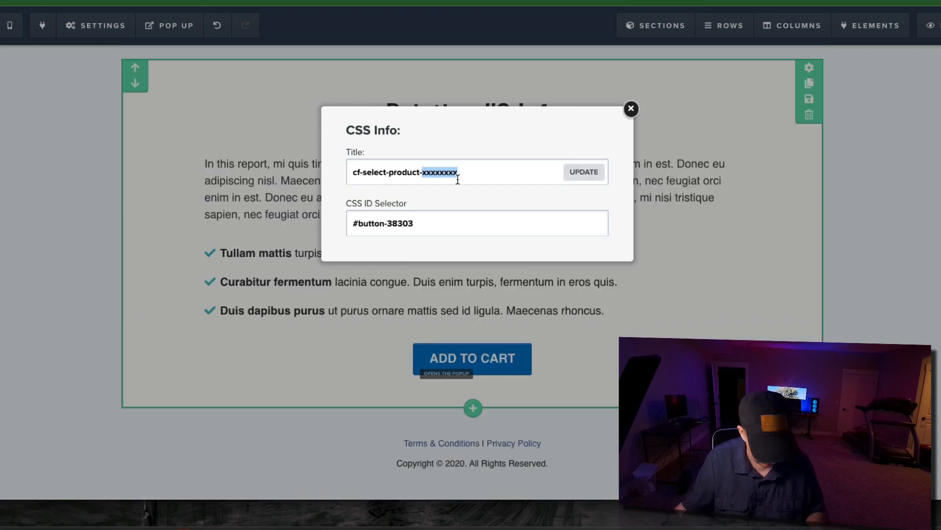
- Set the CSS title of the Painting #3 Add to Cart button to cf-select-product-4415959 and update it
{"action": "key", "text": "ctrl+v"}
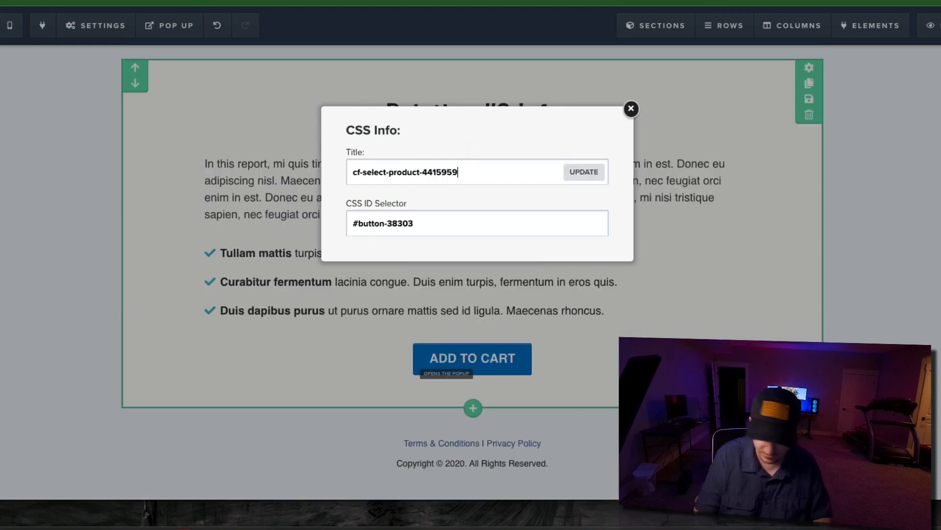
{"action": "left_click", "coordinate": [584, 172]}
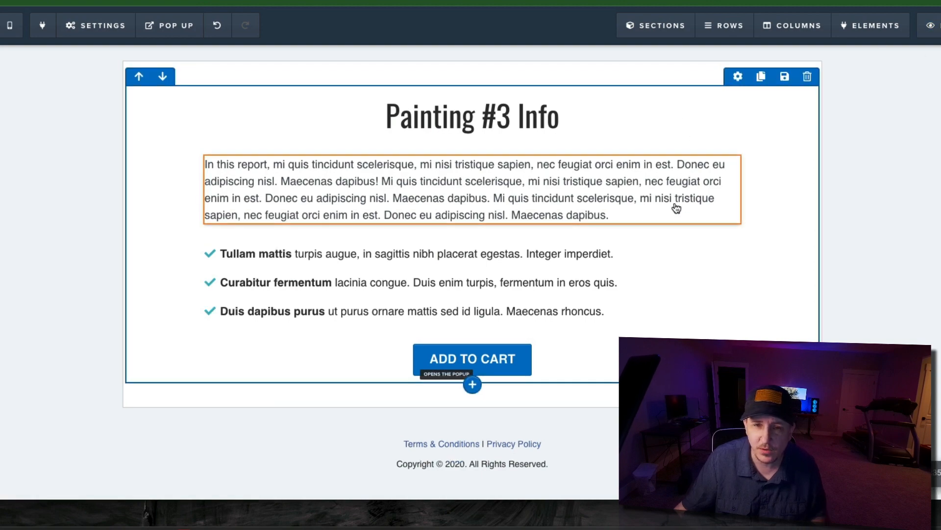
- Review the painting info sections and open the settings of the Painting #2 Info section
{"action": "scroll", "coordinate": [676, 206], "scroll_direction": "down", "scroll_amount": 3}
{"action": "scroll", "coordinate": [691, 200], "scroll_direction": "up", "scroll_amount": 4}
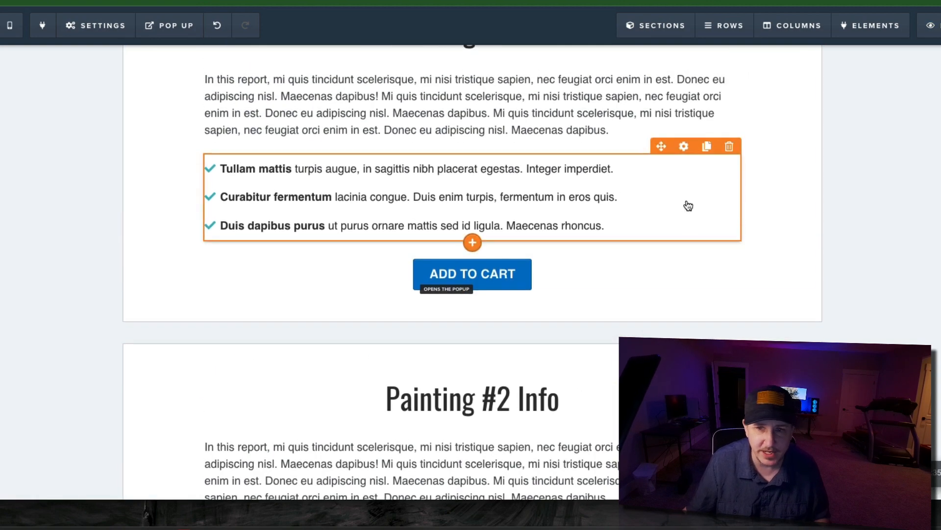
{"action": "scroll", "coordinate": [831, 196], "scroll_direction": "down", "scroll_amount": 6}
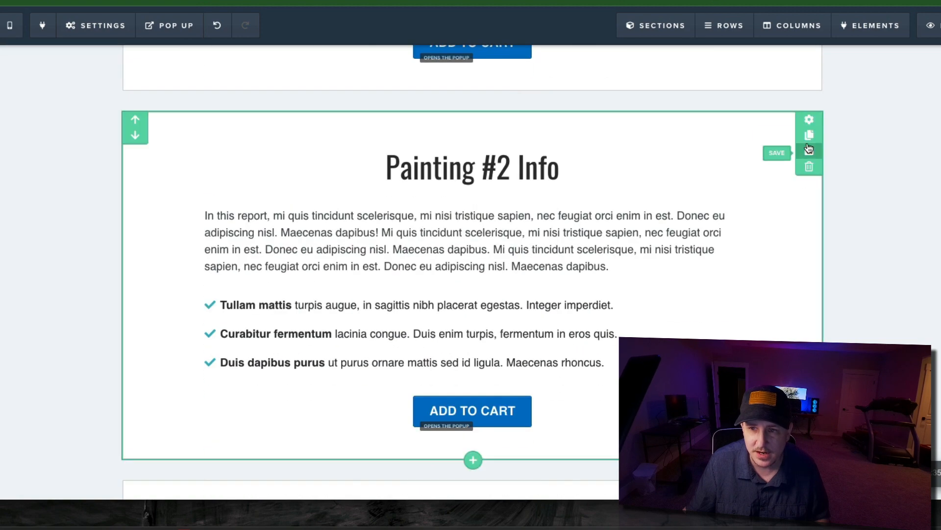
{"action": "left_click", "coordinate": [809, 121]}
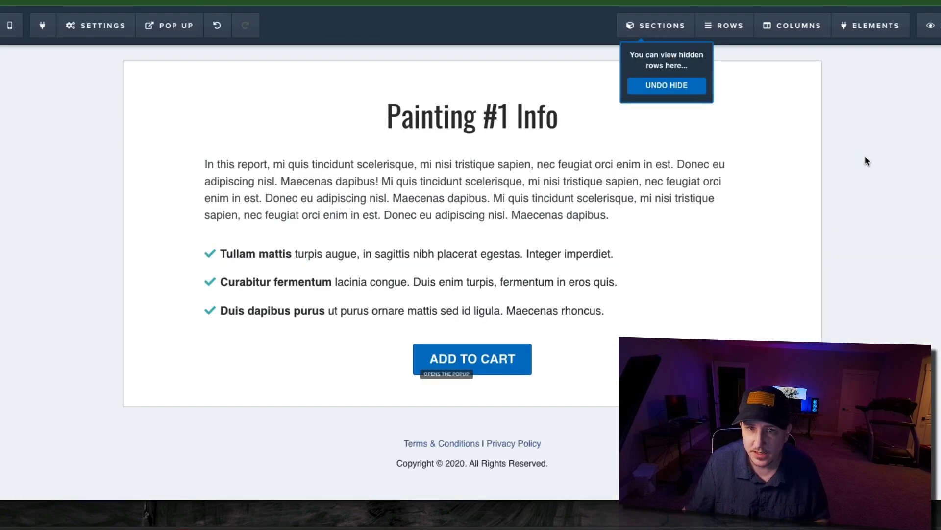
{"action": "scroll", "coordinate": [858, 162], "scroll_direction": "up", "scroll_amount": 5}
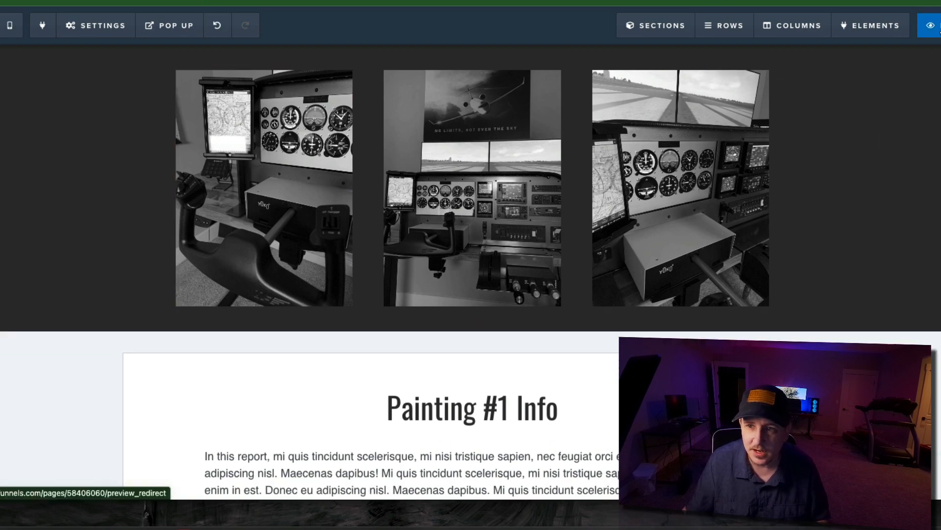
- Preview the page and select the middle photo to test switching to the Painting #2 info
{"action": "left_click", "coordinate": [930, 25]}
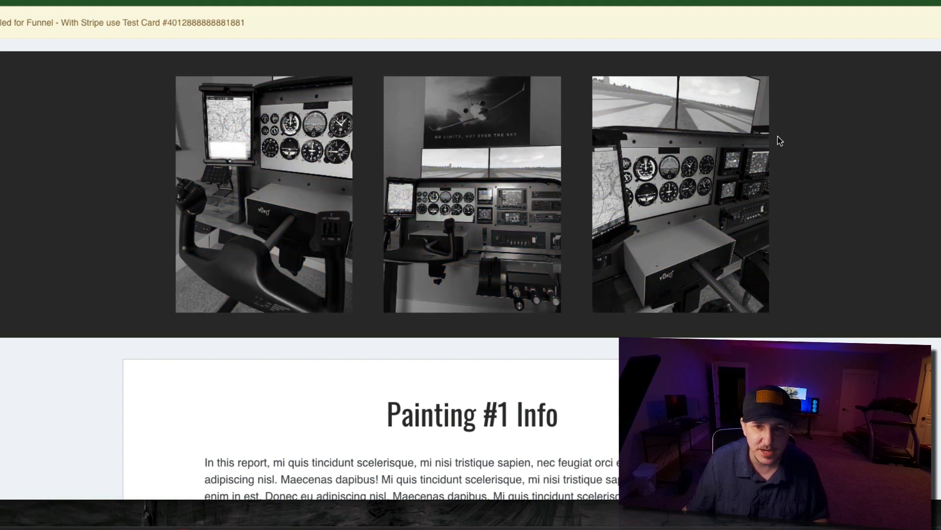
{"action": "scroll", "coordinate": [567, 161], "scroll_direction": "down", "scroll_amount": 2}
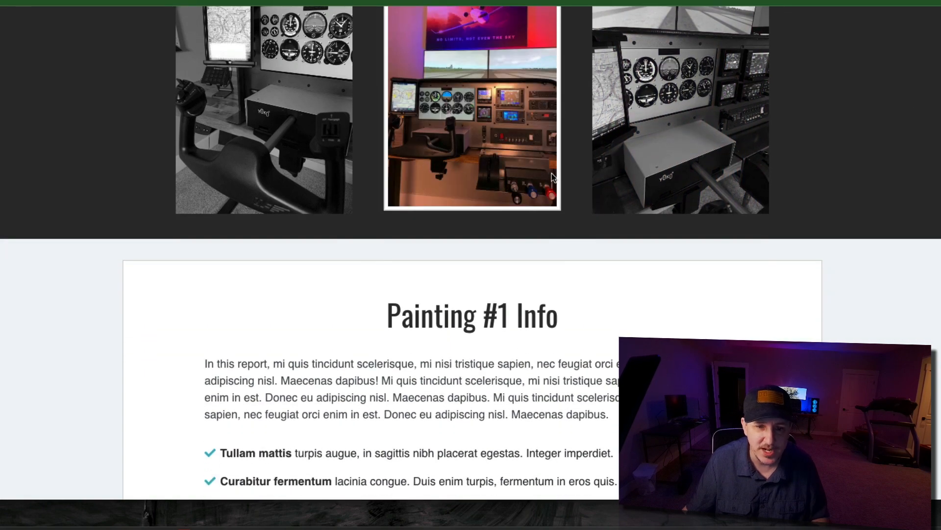
{"action": "scroll", "coordinate": [572, 213], "scroll_direction": "down", "scroll_amount": 4}
{"action": "scroll", "coordinate": [580, 207], "scroll_direction": "up", "scroll_amount": 3}
{"action": "scroll", "coordinate": [512, 222], "scroll_direction": "up", "scroll_amount": 4}
{"action": "scroll", "coordinate": [511, 225], "scroll_direction": "down", "scroll_amount": 3}
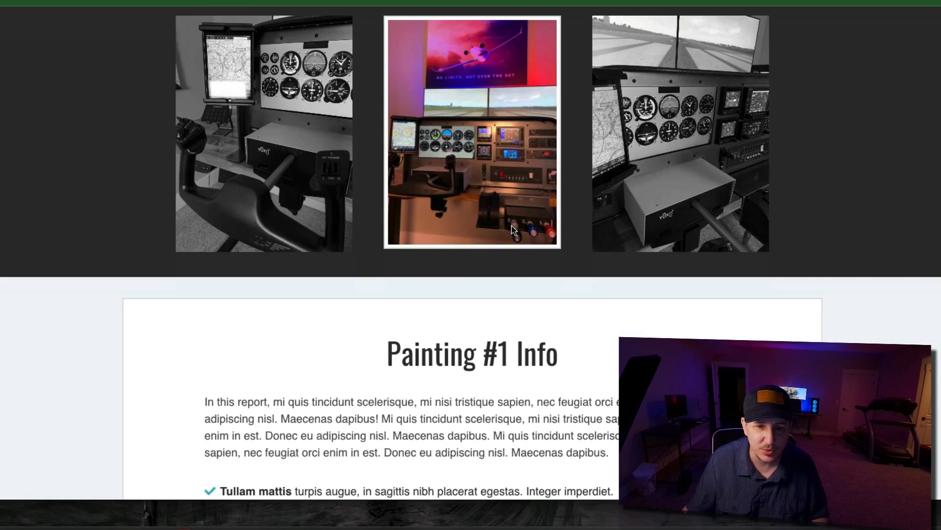
{"action": "left_click", "coordinate": [478, 129]}
{"action": "scroll", "coordinate": [473, 311], "scroll_direction": "down", "scroll_amount": 4}
{"action": "scroll", "coordinate": [490, 274], "scroll_direction": "up", "scroll_amount": 5}
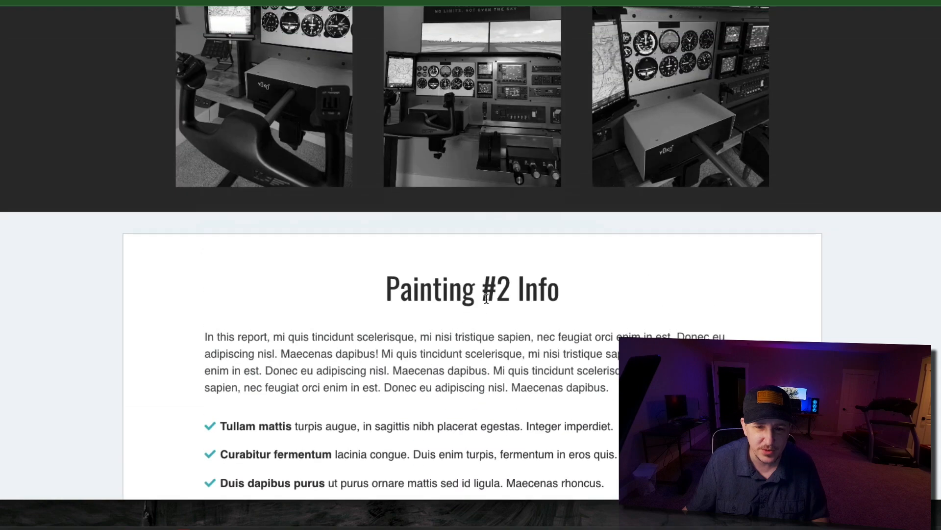
- Select the third photo in the preview and review the Painting #3 info section
{"action": "left_click", "coordinate": [618, 211]}
{"action": "scroll", "coordinate": [551, 224], "scroll_direction": "down", "scroll_amount": 5}
{"action": "scroll", "coordinate": [551, 225], "scroll_direction": "up", "scroll_amount": 1}
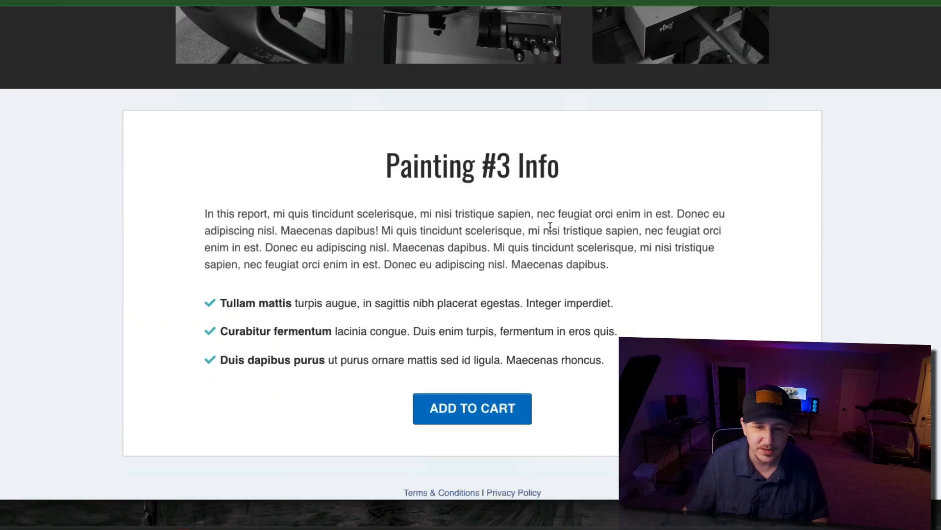
{"action": "scroll", "coordinate": [541, 227], "scroll_direction": "down", "scroll_amount": 1}
{"action": "scroll", "coordinate": [533, 218], "scroll_direction": "up", "scroll_amount": 3}
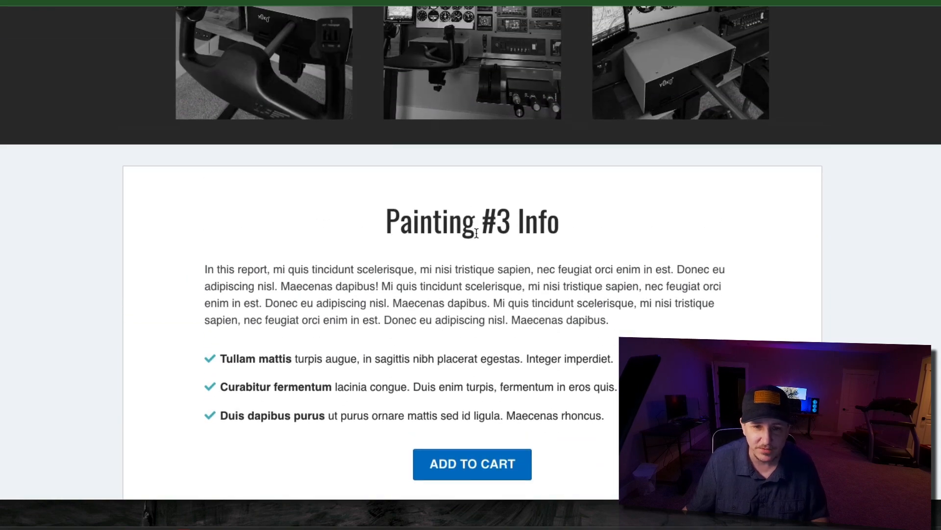
{"action": "scroll", "coordinate": [549, 154], "scroll_direction": "up", "scroll_amount": 2}
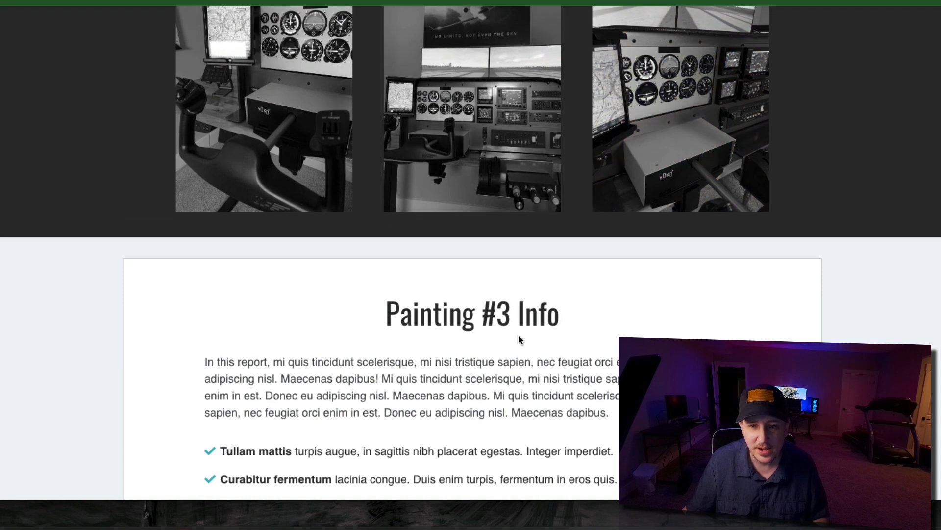
- Add Painting #3 to the cart to check the product selected in the pop-up order form, and close the form
{"action": "scroll", "coordinate": [516, 328], "scroll_direction": "down", "scroll_amount": 4}
{"action": "left_click", "coordinate": [481, 361]}
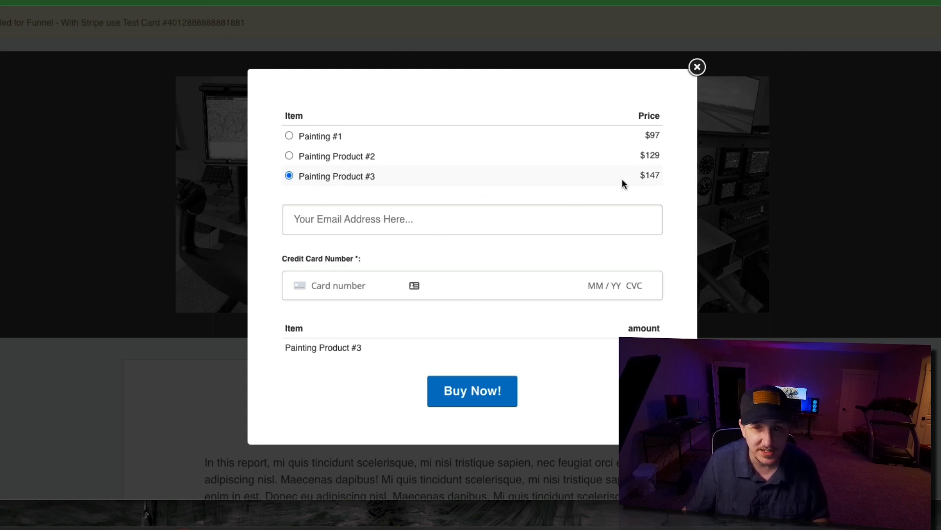
{"action": "left_click", "coordinate": [698, 66]}
- Select the middle photo, add Painting #2 to the cart to check the order form's selected product, and close the form
{"action": "left_click", "coordinate": [486, 202]}
{"action": "scroll", "coordinate": [485, 202], "scroll_direction": "down", "scroll_amount": 6}
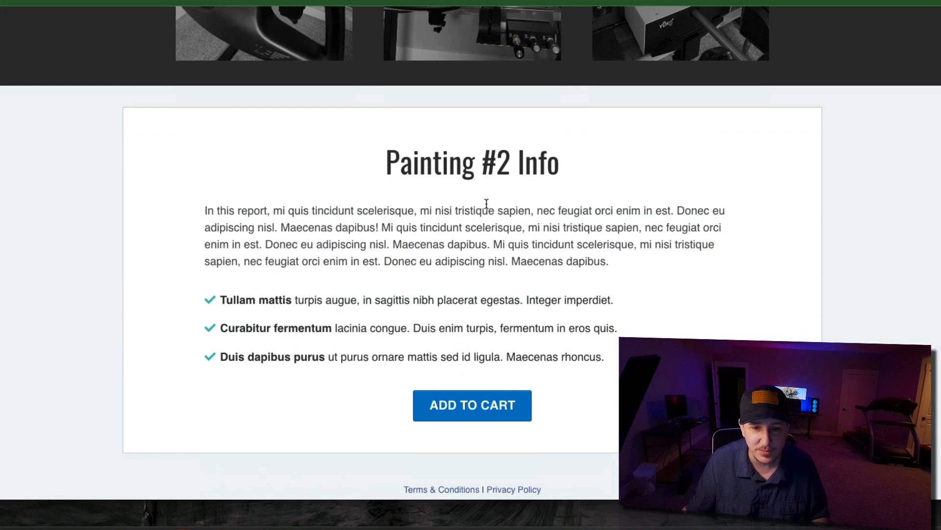
{"action": "left_click", "coordinate": [477, 357]}
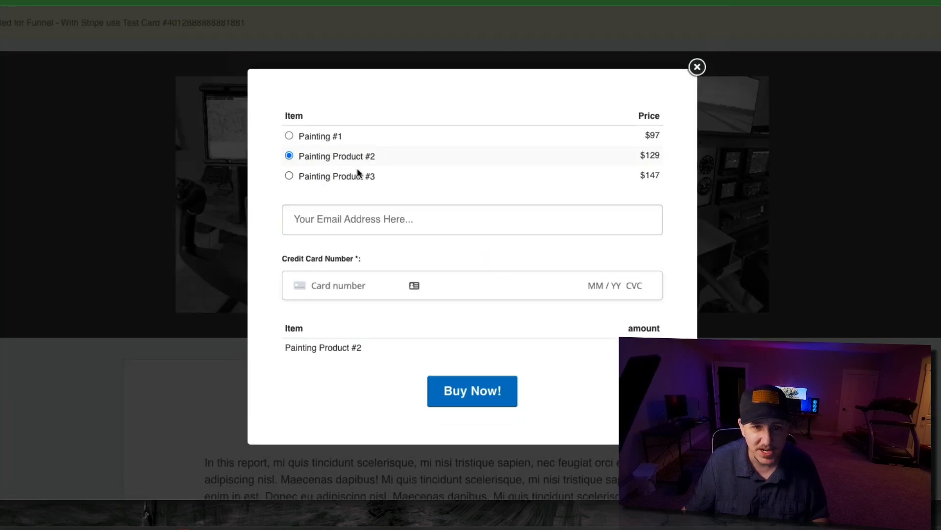
{"action": "left_click", "coordinate": [698, 66]}
- Select the first photo, add Painting #1 to the cart to check the order form's selected product, and close the form
{"action": "left_click", "coordinate": [234, 180]}
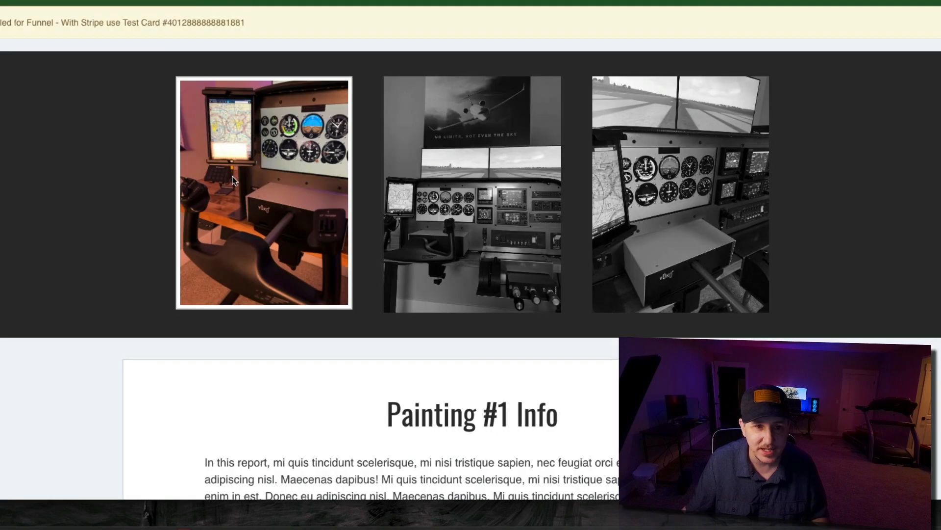
{"action": "scroll", "coordinate": [470, 245], "scroll_direction": "down", "scroll_amount": 6}
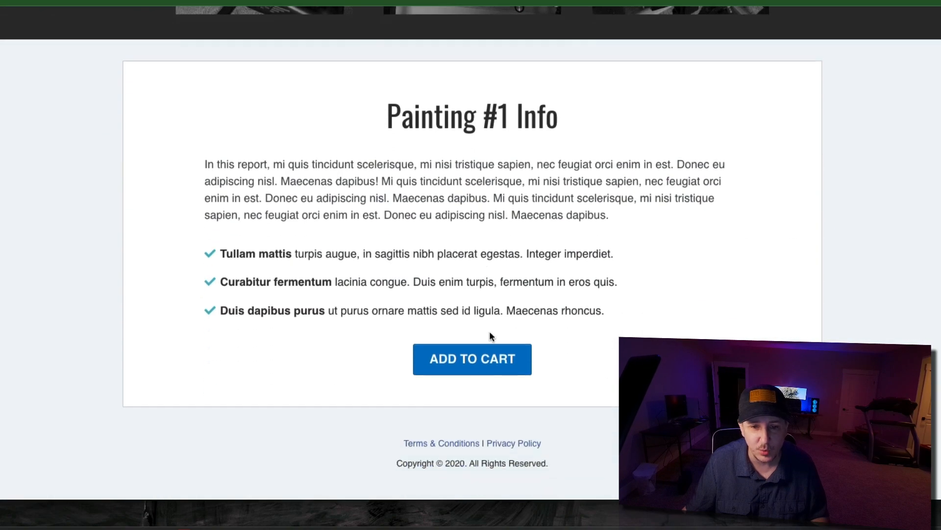
{"action": "left_click", "coordinate": [486, 350]}
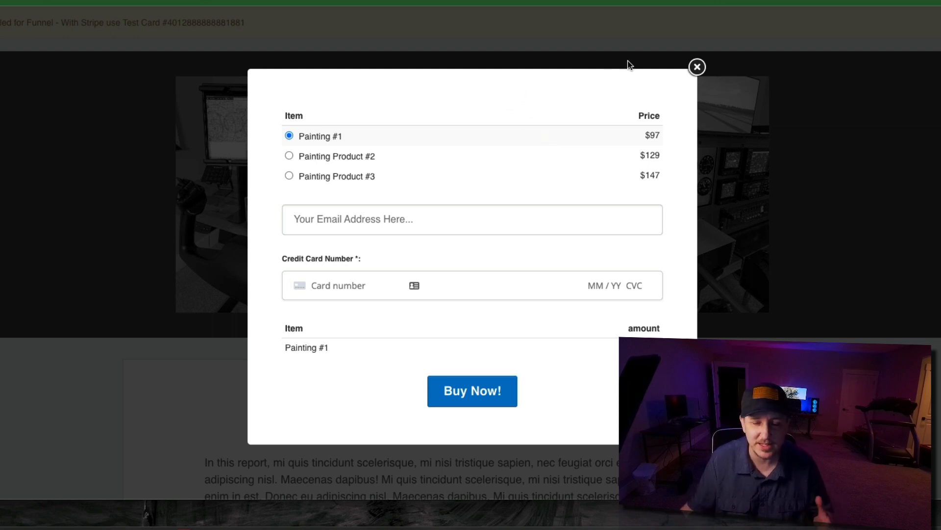
{"action": "left_click", "coordinate": [697, 67]}
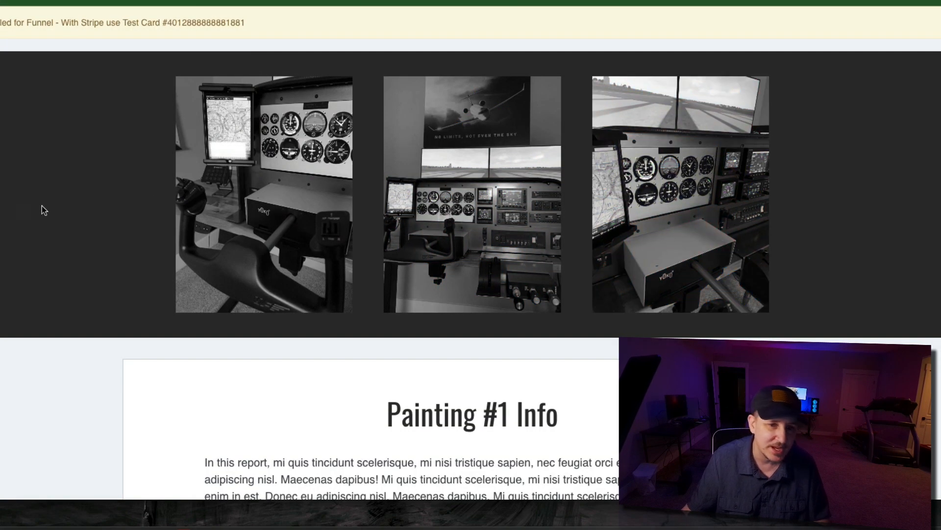
{"action": "scroll", "coordinate": [305, 169], "scroll_direction": "down", "scroll_amount": 6}
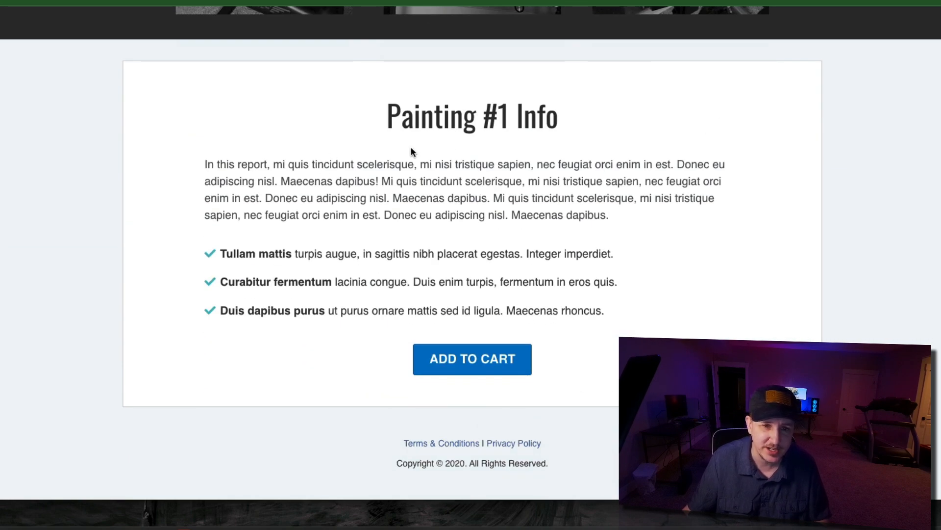
- Switch to the Cashflow Tactics page, select the middle and third co-founder photos, and examine the toggled biography below them
{"action": "scroll", "coordinate": [412, 151], "scroll_direction": "up", "scroll_amount": 2}
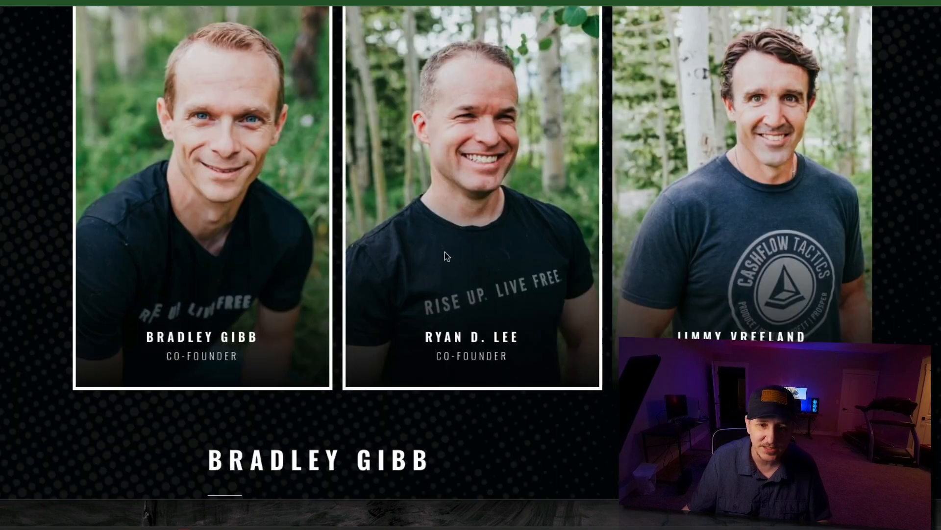
{"action": "scroll", "coordinate": [445, 252], "scroll_direction": "down", "scroll_amount": 1}
{"action": "left_click", "coordinate": [447, 251]}
{"action": "left_click", "coordinate": [675, 205]}
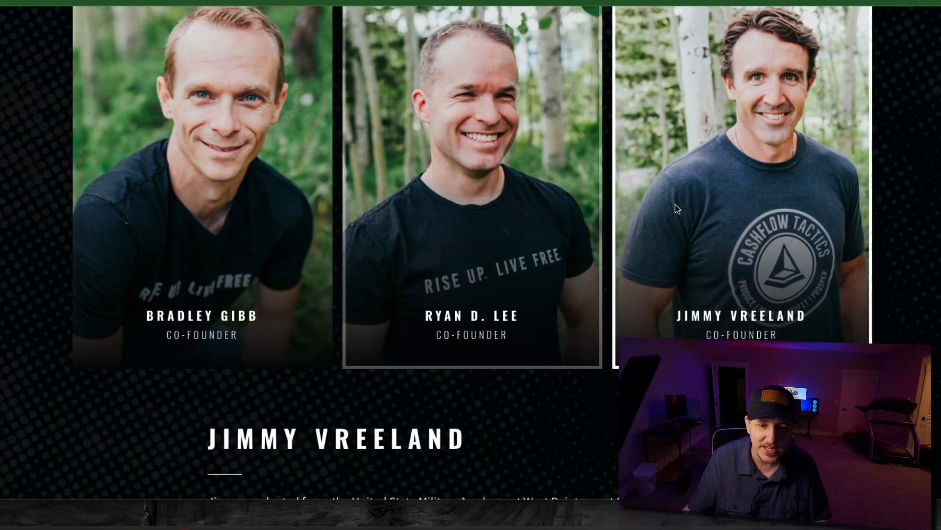
{"action": "scroll", "coordinate": [343, 157], "scroll_direction": "down", "scroll_amount": 8}
{"action": "scroll", "coordinate": [243, 95], "scroll_direction": "up", "scroll_amount": 1}
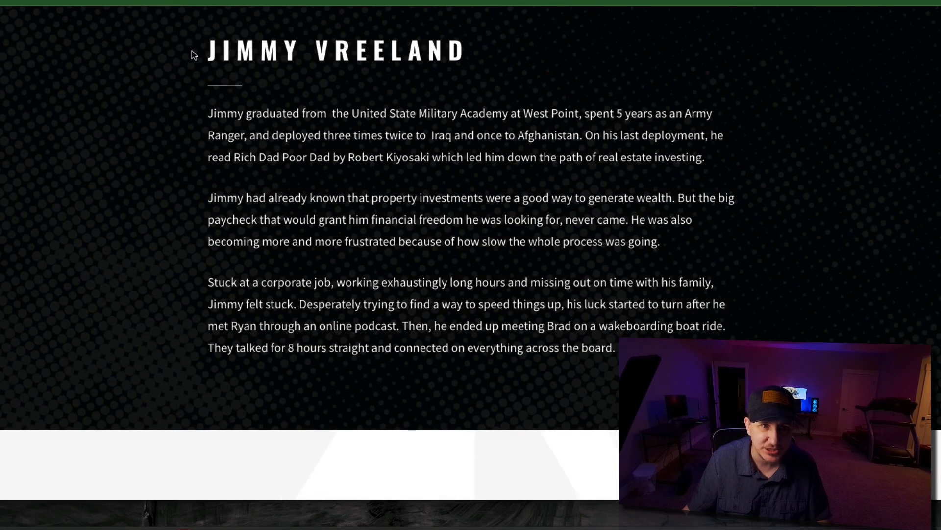
{"action": "left_click_drag", "start_coordinate": [203, 52], "coordinate": [643, 350]}
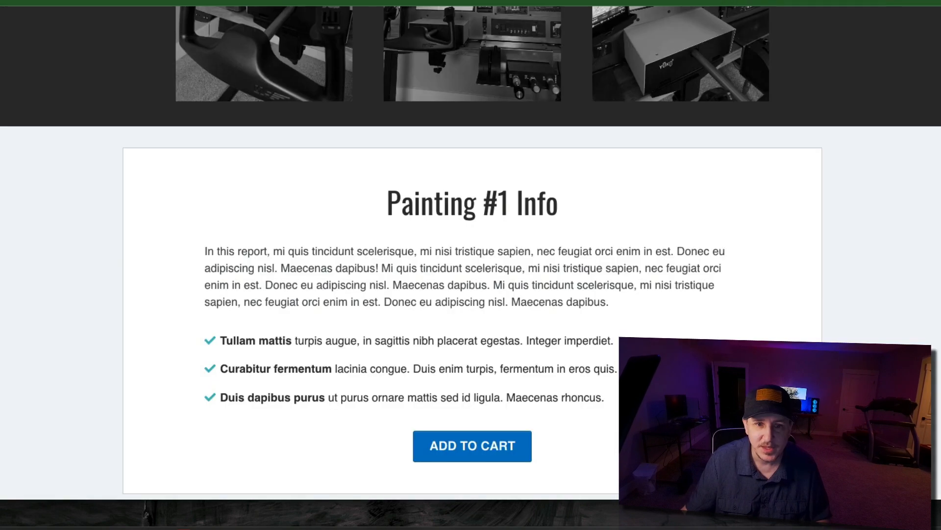
{"action": "scroll", "coordinate": [508, 253], "scroll_direction": "down", "scroll_amount": 1}
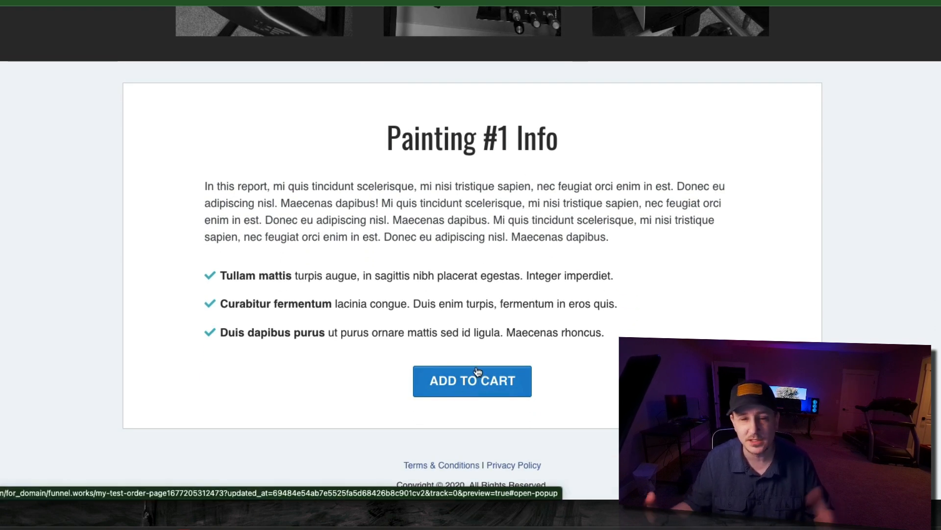
{"action": "scroll", "coordinate": [510, 284], "scroll_direction": "up", "scroll_amount": 2}
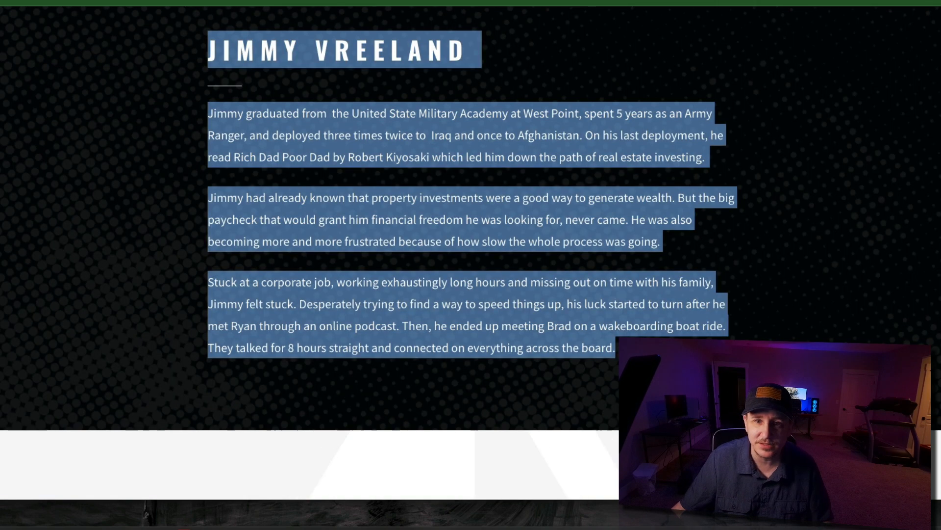
{"action": "scroll", "coordinate": [814, 116], "scroll_direction": "up", "scroll_amount": 15}
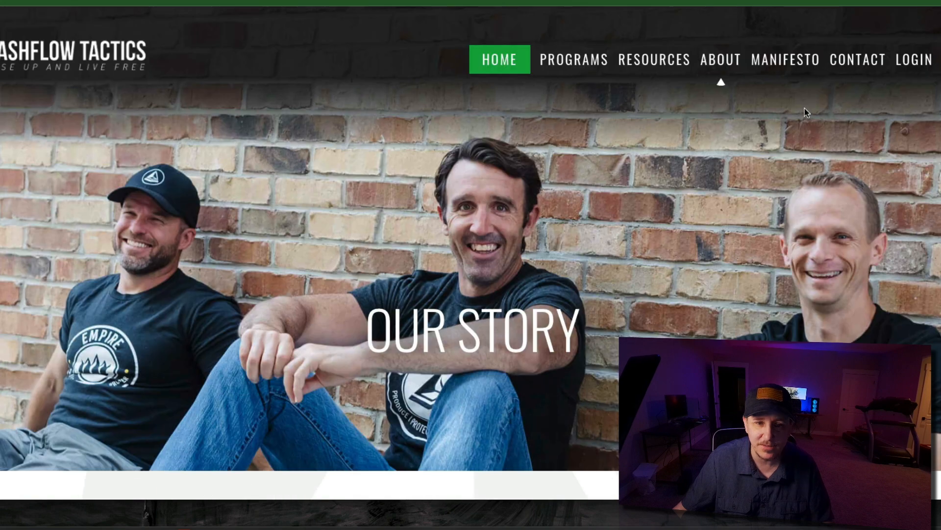
{"action": "scroll", "coordinate": [804, 108], "scroll_direction": "down", "scroll_amount": 1}
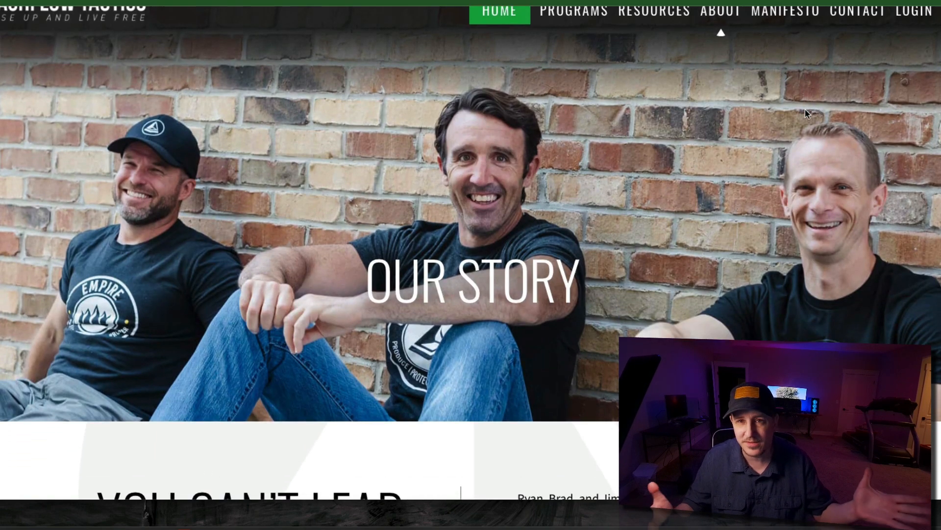